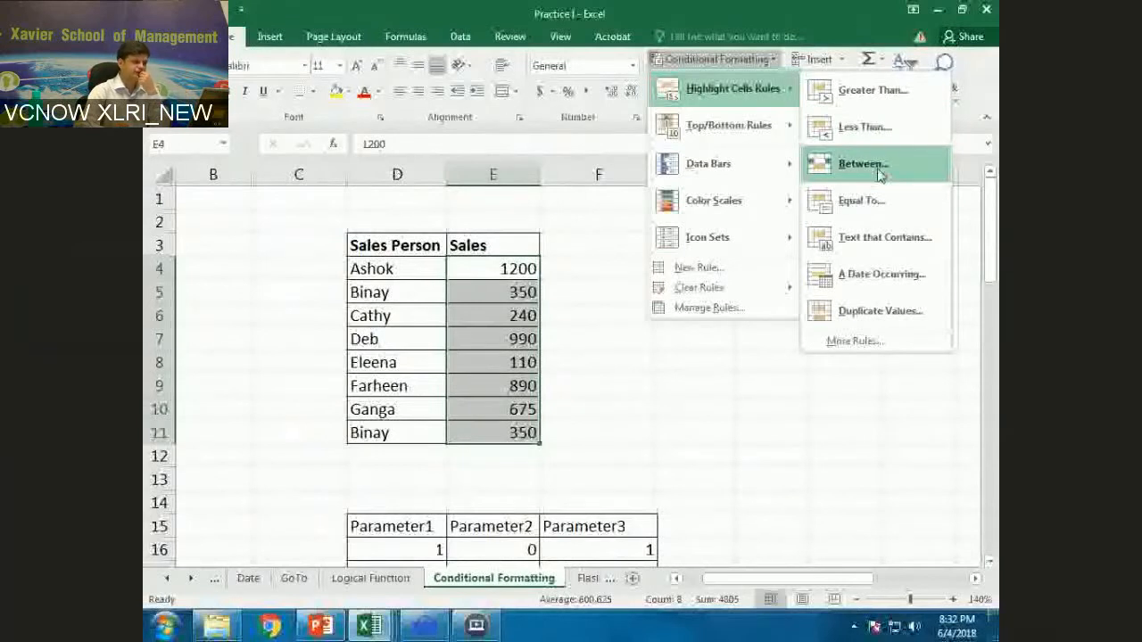
# Preview a Top 10 Items rule on the Sales values set to the top 3 with light red fill, and cancel it
pyautogui.moveTo(746, 127)
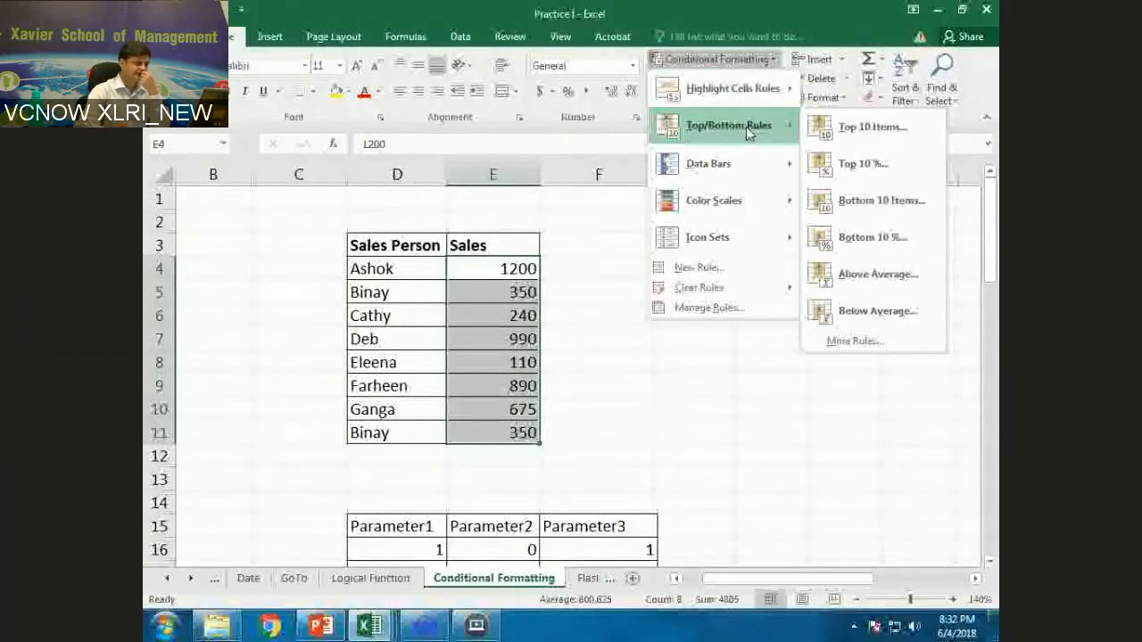
pyautogui.click(883, 134)
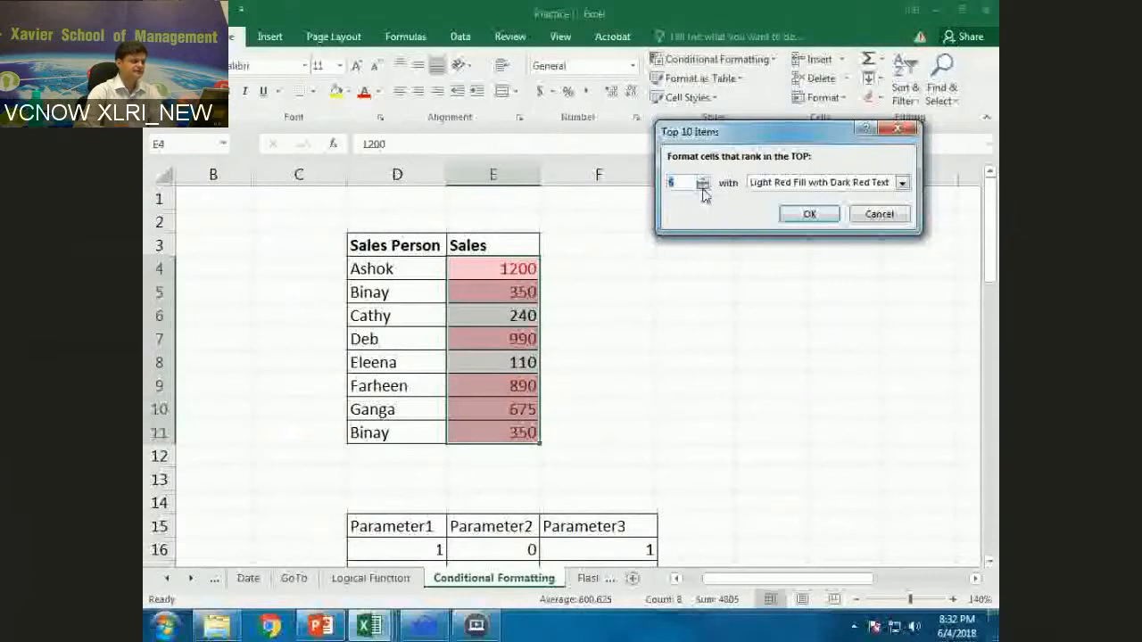
pyautogui.click(703, 187)
pyautogui.click(703, 188)
pyautogui.click(704, 188)
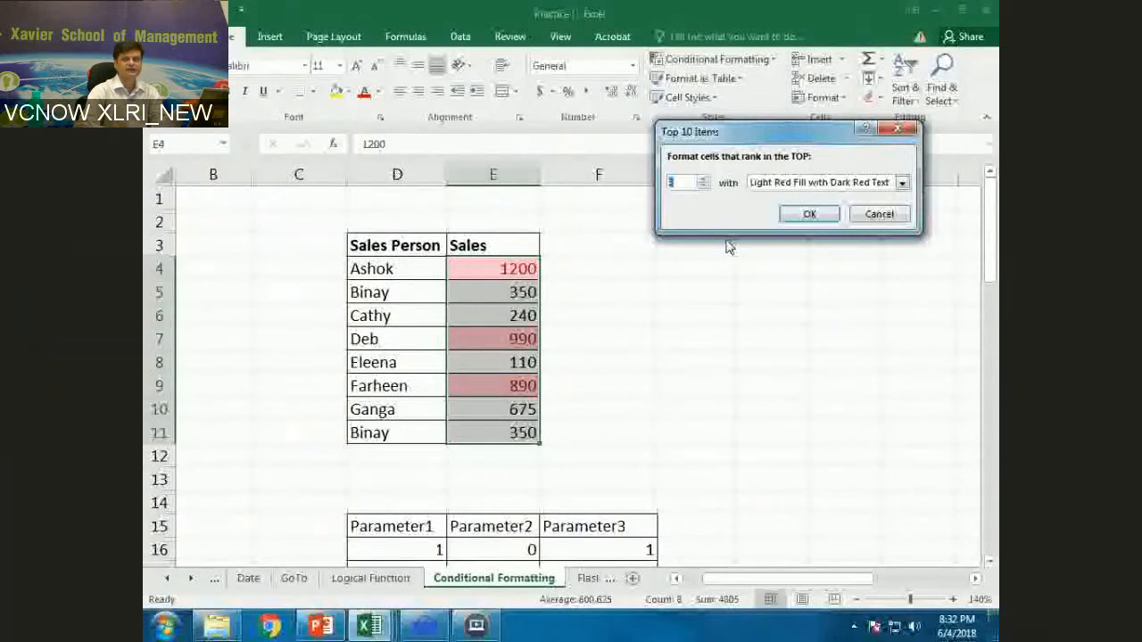
pyautogui.click(875, 220)
# Preview a Top 10% rule on the Sales values with the percentage raised to 30, and cancel it
pyautogui.click(718, 58)
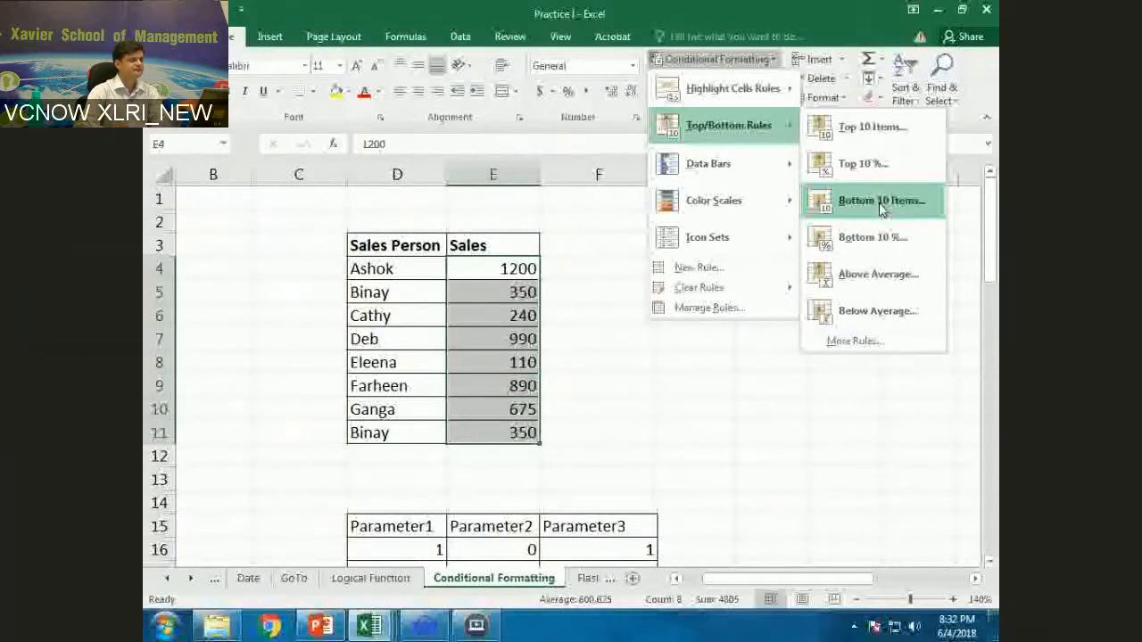
pyautogui.click(862, 163)
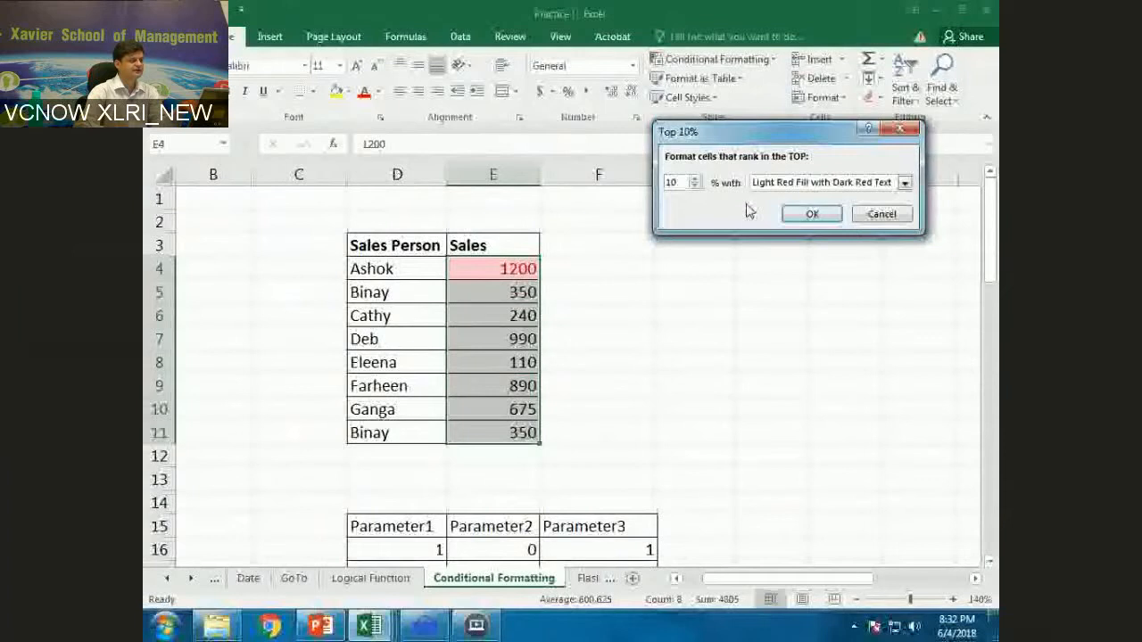
pyautogui.click(695, 178)
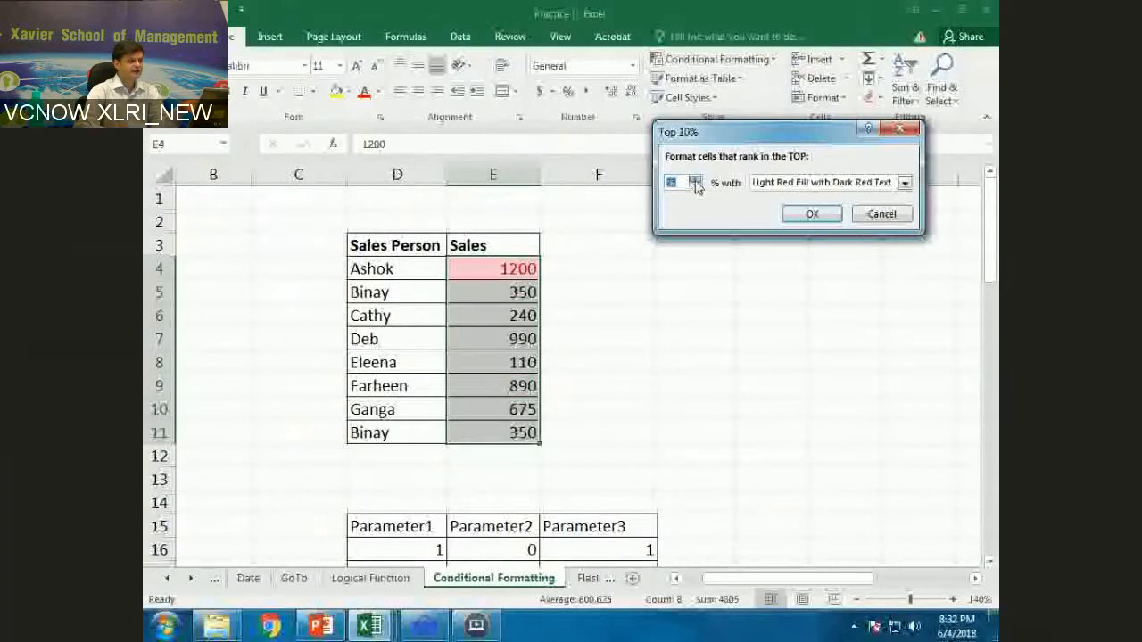
pyautogui.click(694, 179)
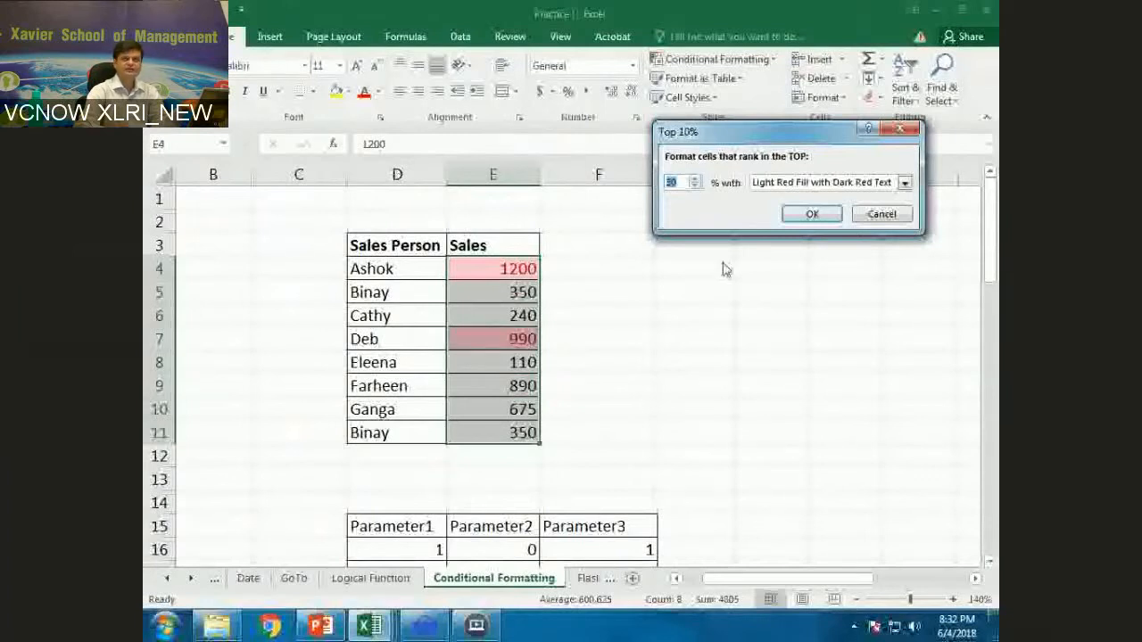
pyautogui.press('Escape')
# Preview an Above Average rule on the Sales values with light red fill and dark red text, and cancel it
pyautogui.click(776, 62)
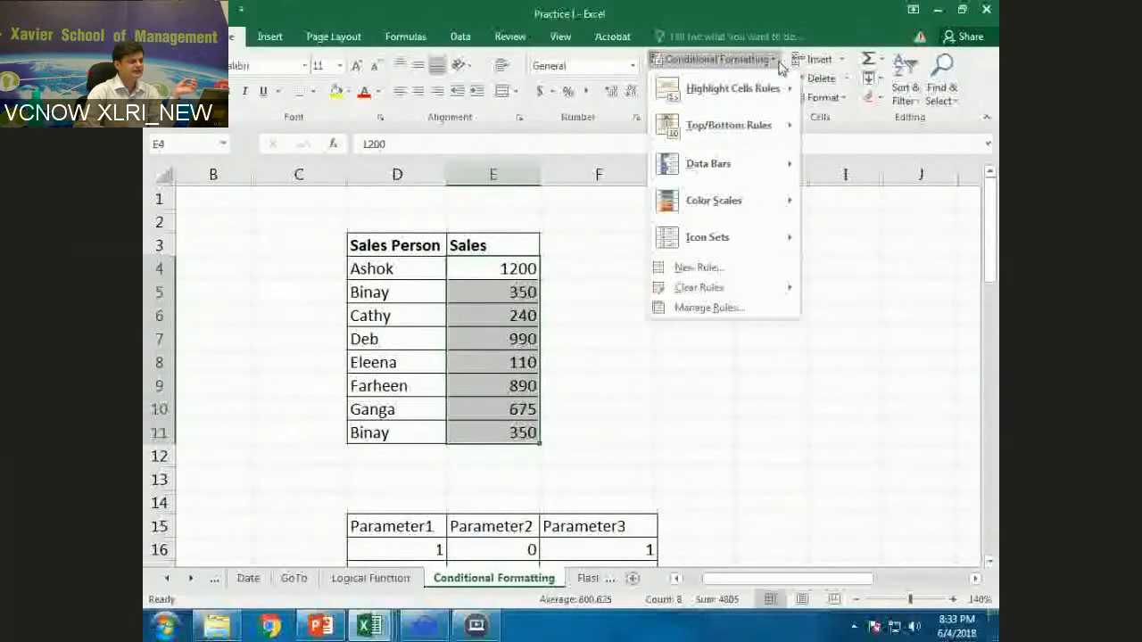
pyautogui.moveTo(727, 125)
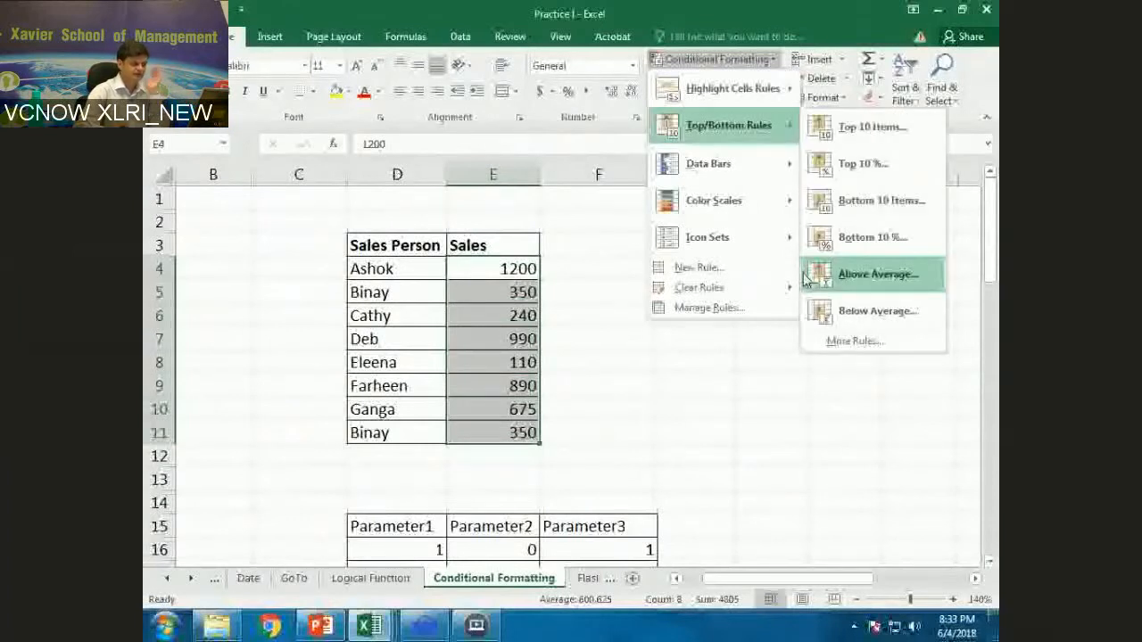
pyautogui.click(807, 277)
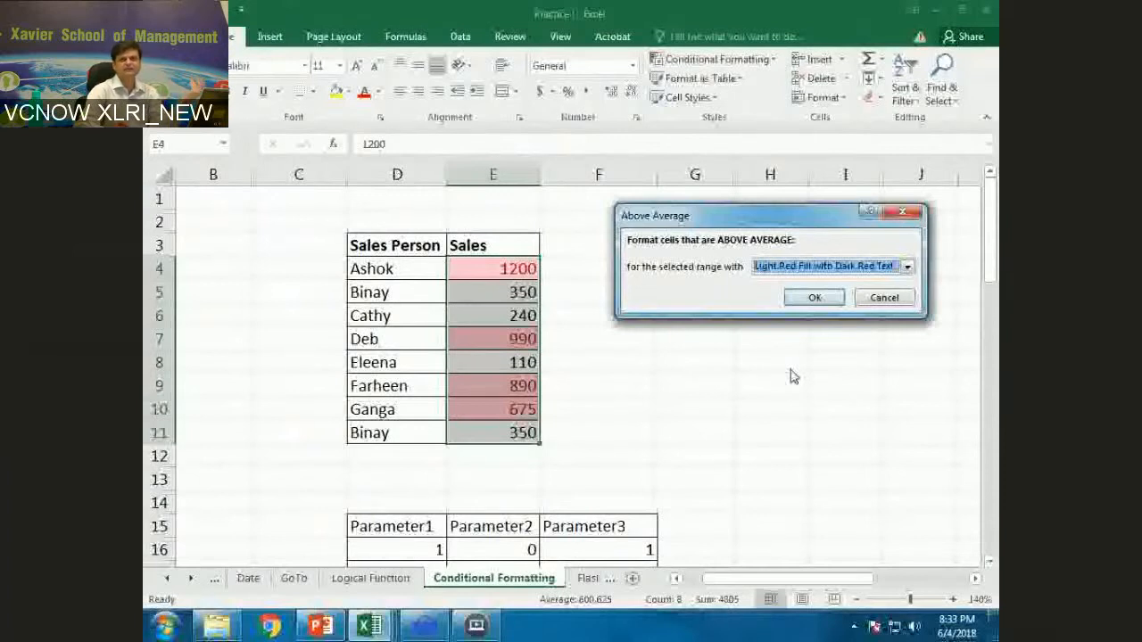
pyautogui.click(884, 298)
pyautogui.click(719, 60)
pyautogui.moveTo(756, 129)
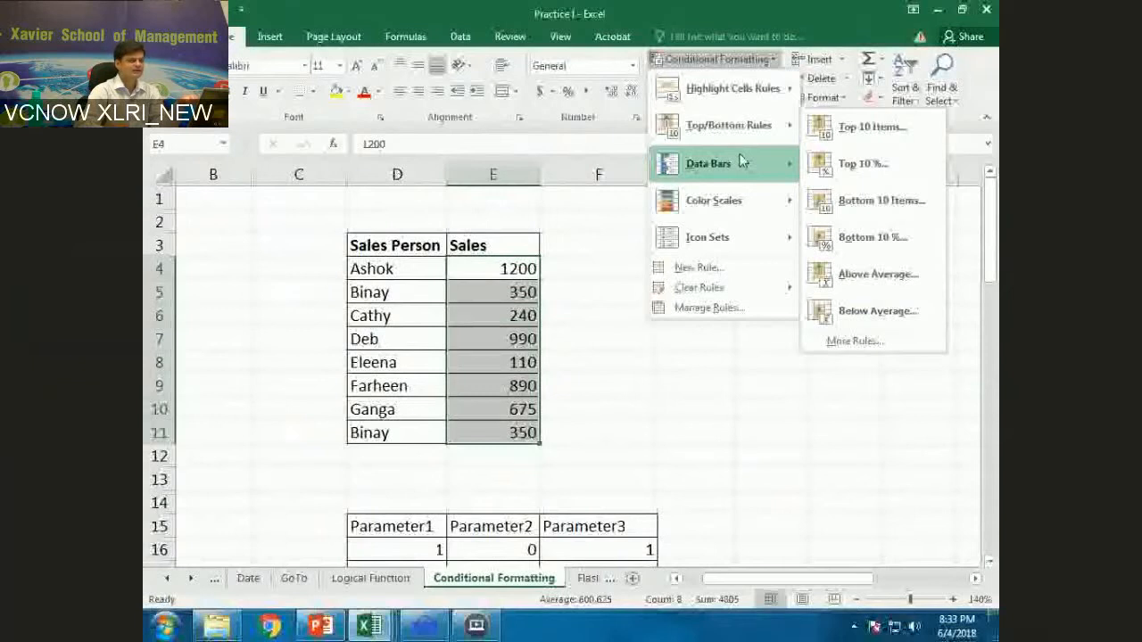
pyautogui.moveTo(725, 245)
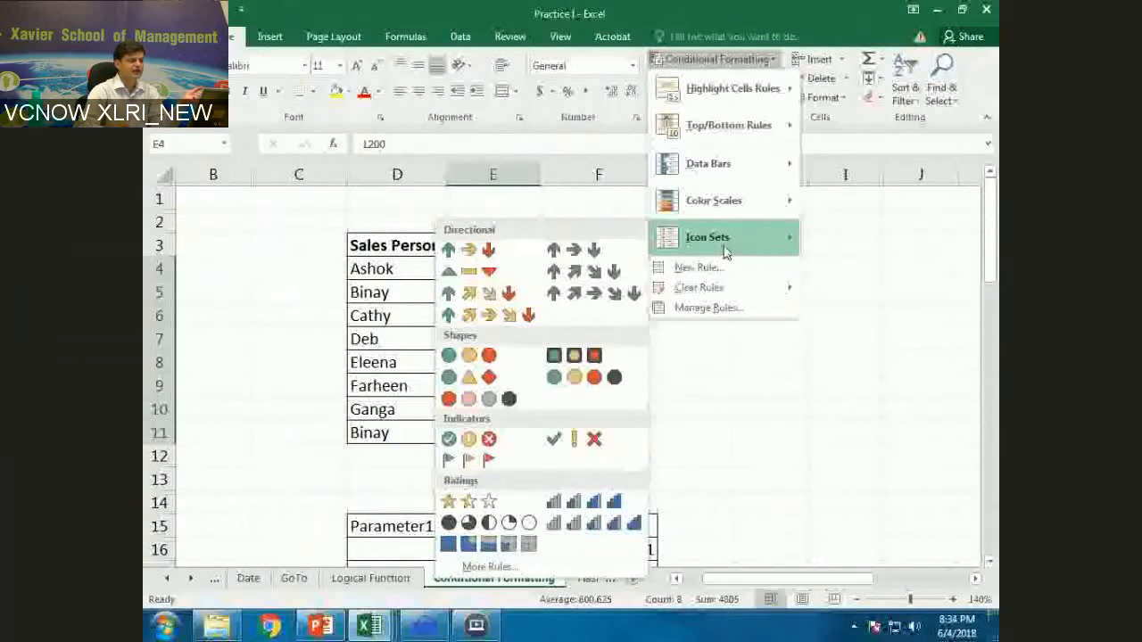
pyautogui.moveTo(792, 132)
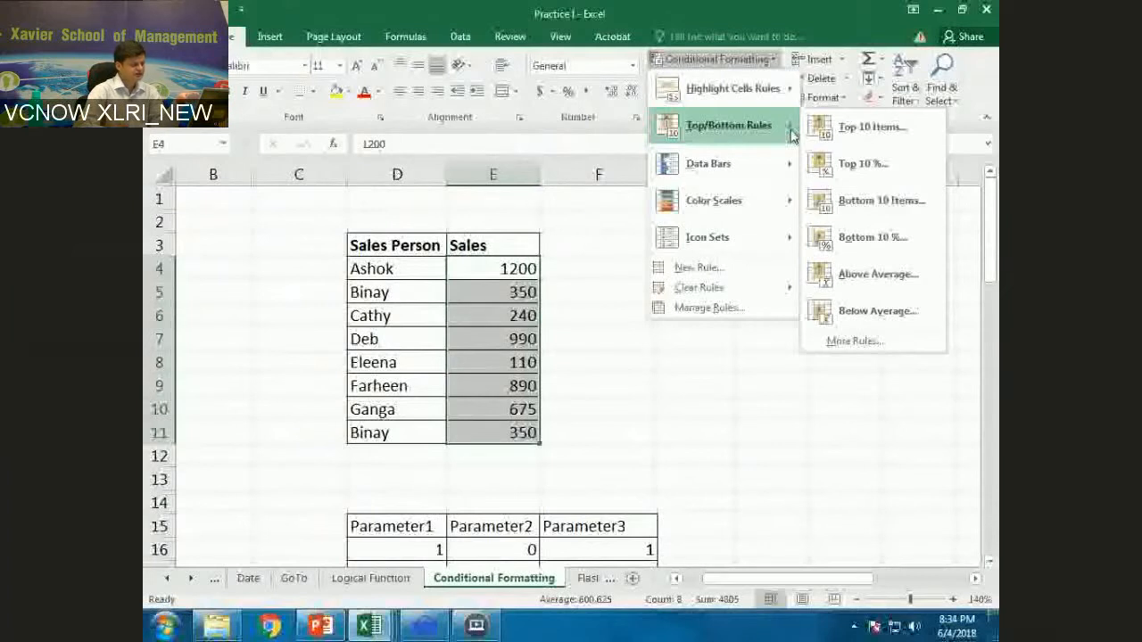
# Examine the parameter table in D15:F19 and the red and blue formatting conditions for Parameter 3 written below it
pyautogui.scroll(-4, 443, 276)
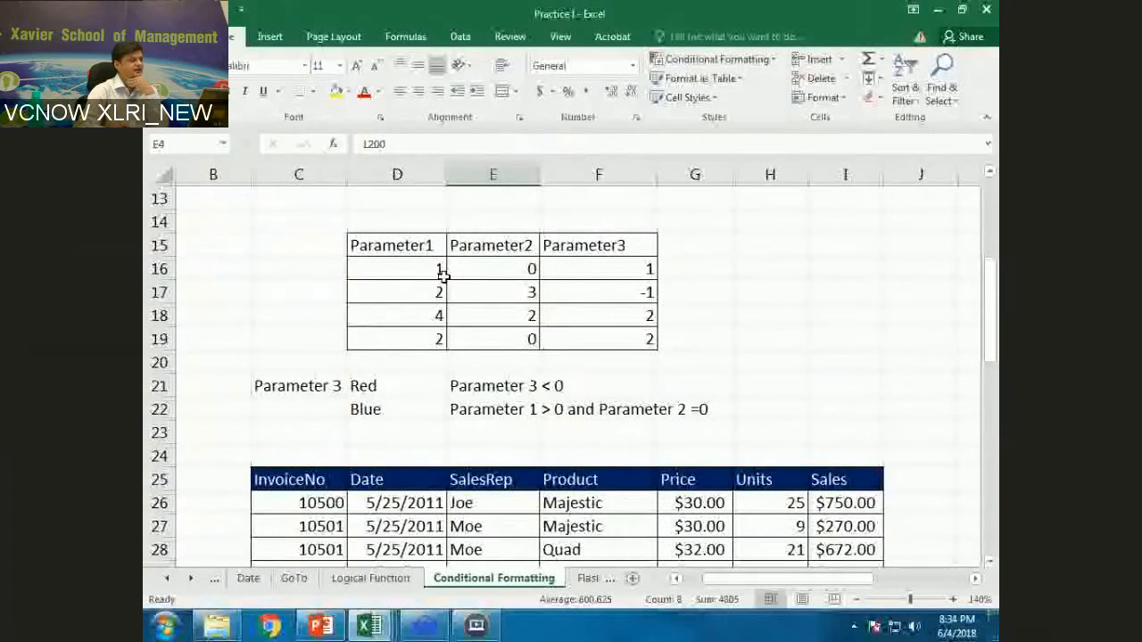
pyautogui.moveTo(437, 252); pyautogui.dragTo(591, 346)
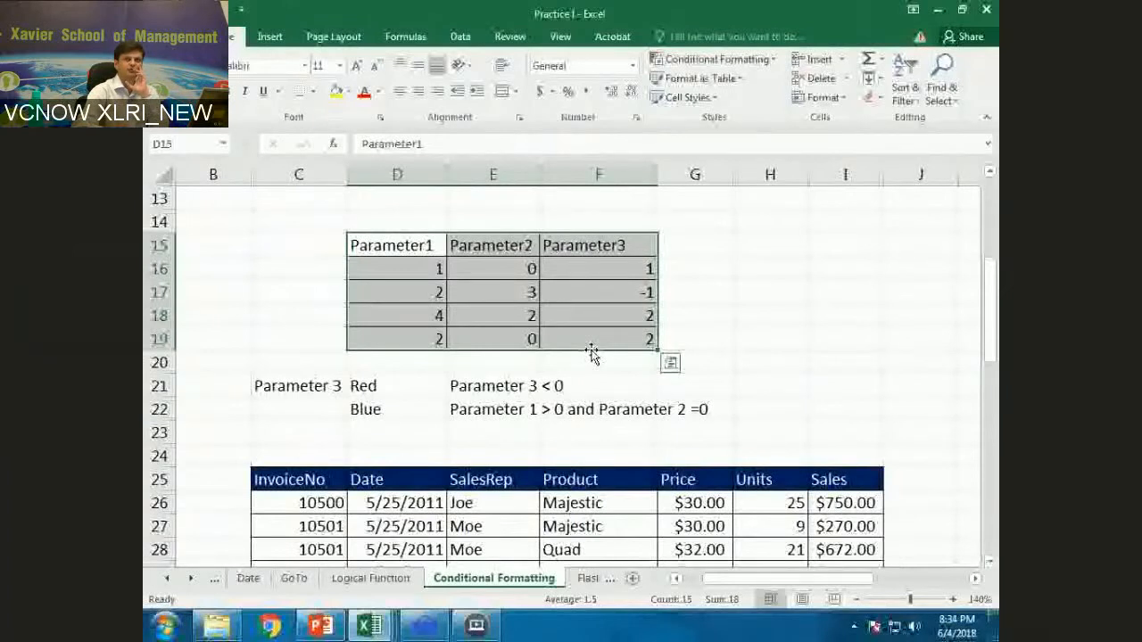
pyautogui.click(614, 246)
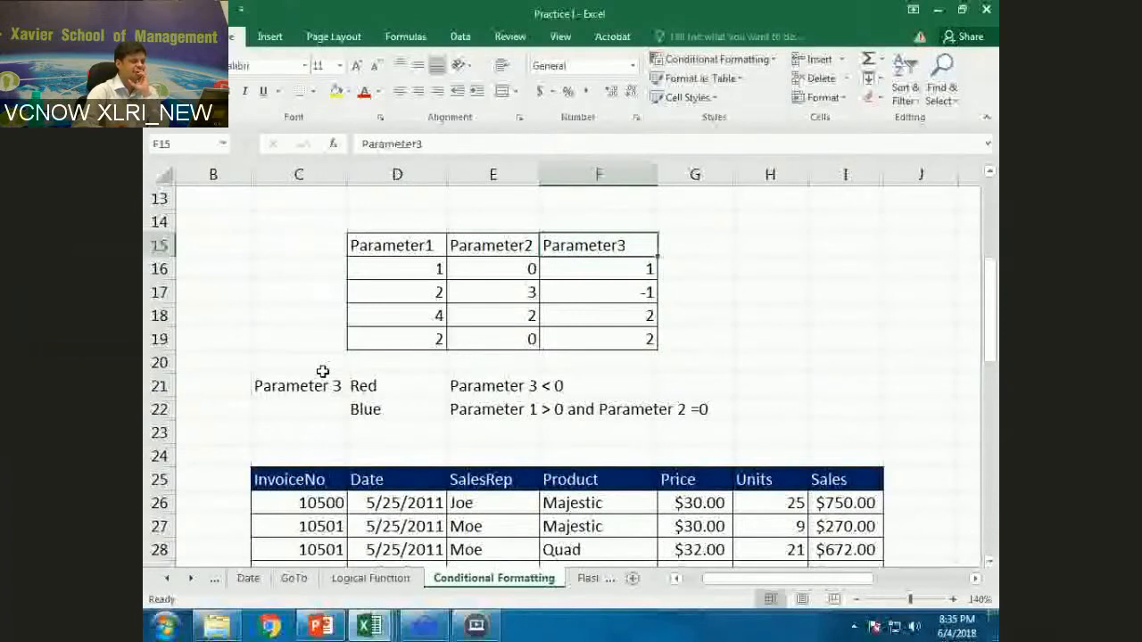
pyautogui.click(393, 390)
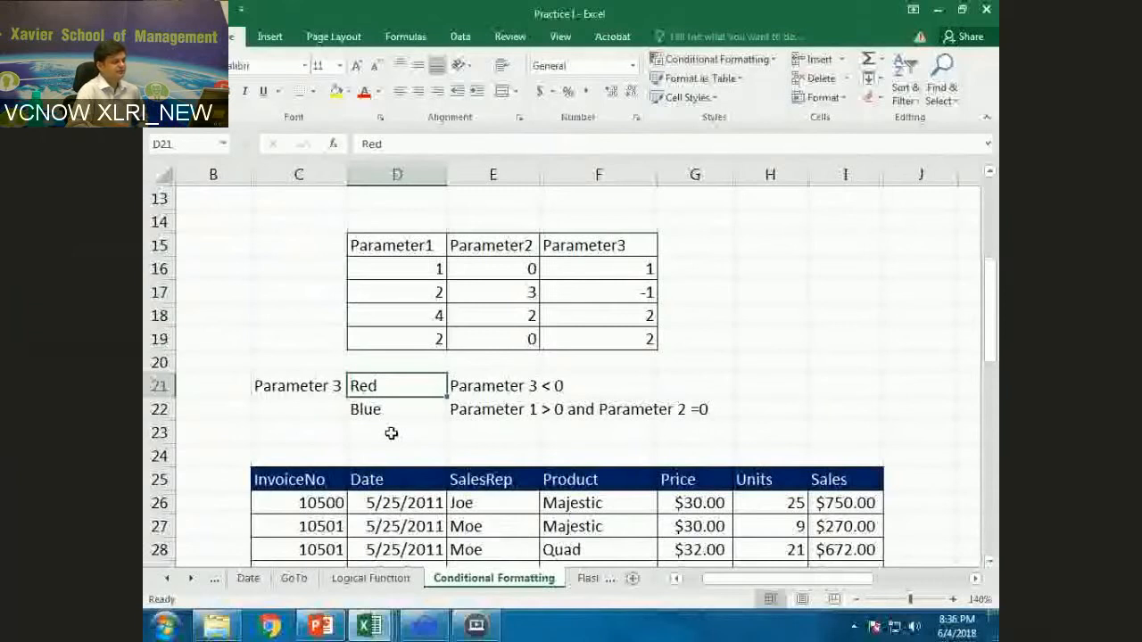
pyautogui.click(597, 293)
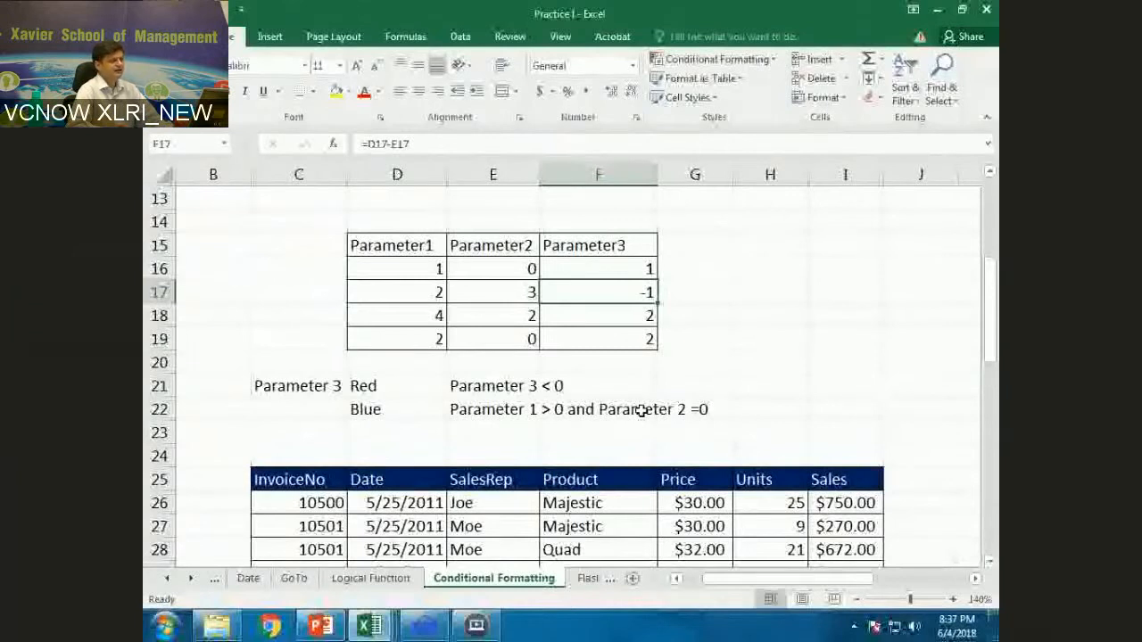
pyautogui.press('Up')
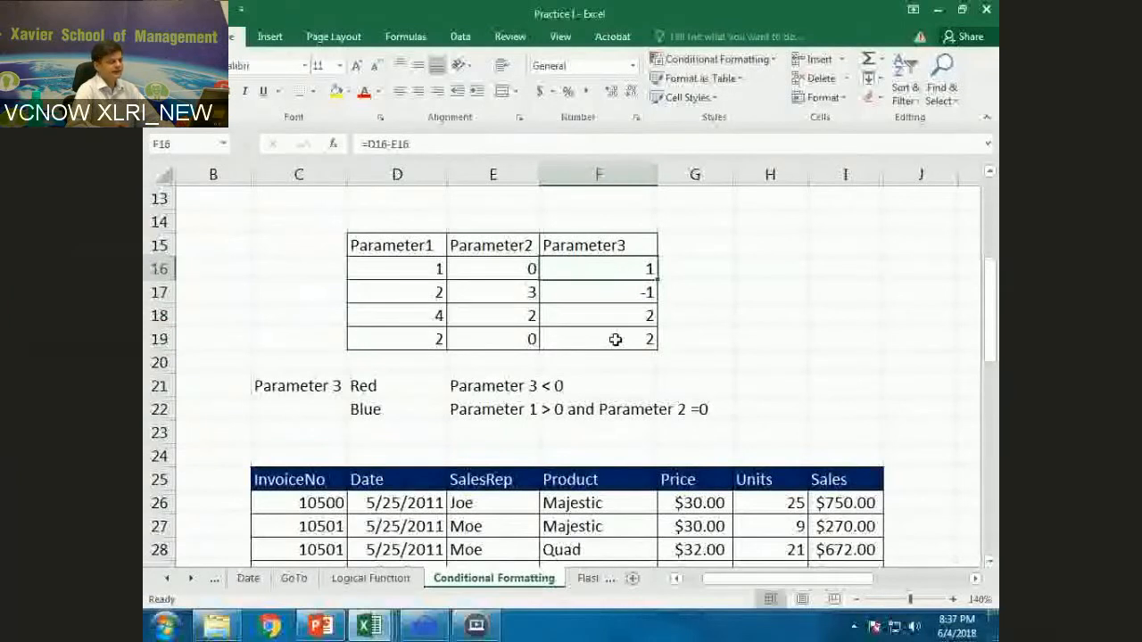
pyautogui.keyDown('ctrl'); pyautogui.click(615, 339); pyautogui.keyUp('ctrl')
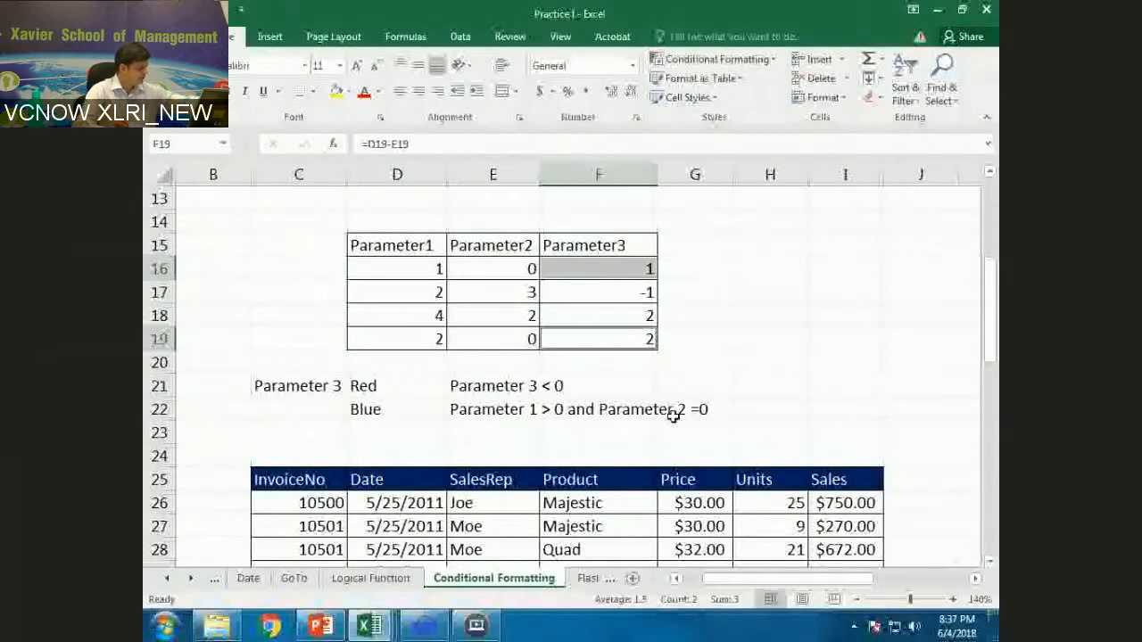
pyautogui.click(650, 412)
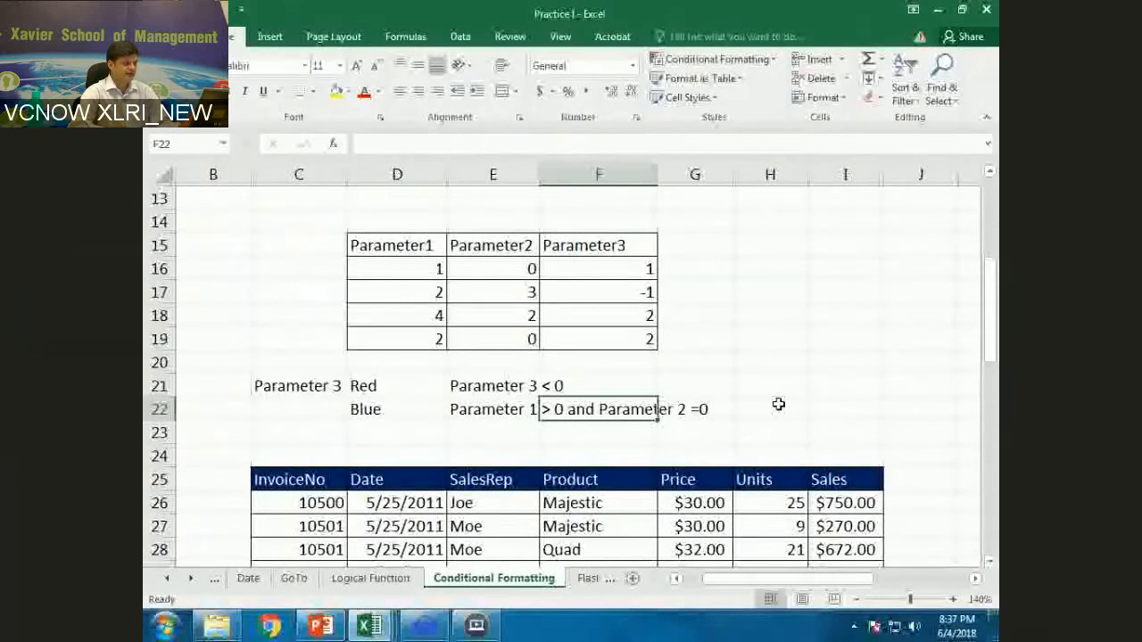
# Apply a Less Than 0 highlight rule with a custom red font color to the Parameter3 values in F16:F19
pyautogui.scroll(1, 770, 415)
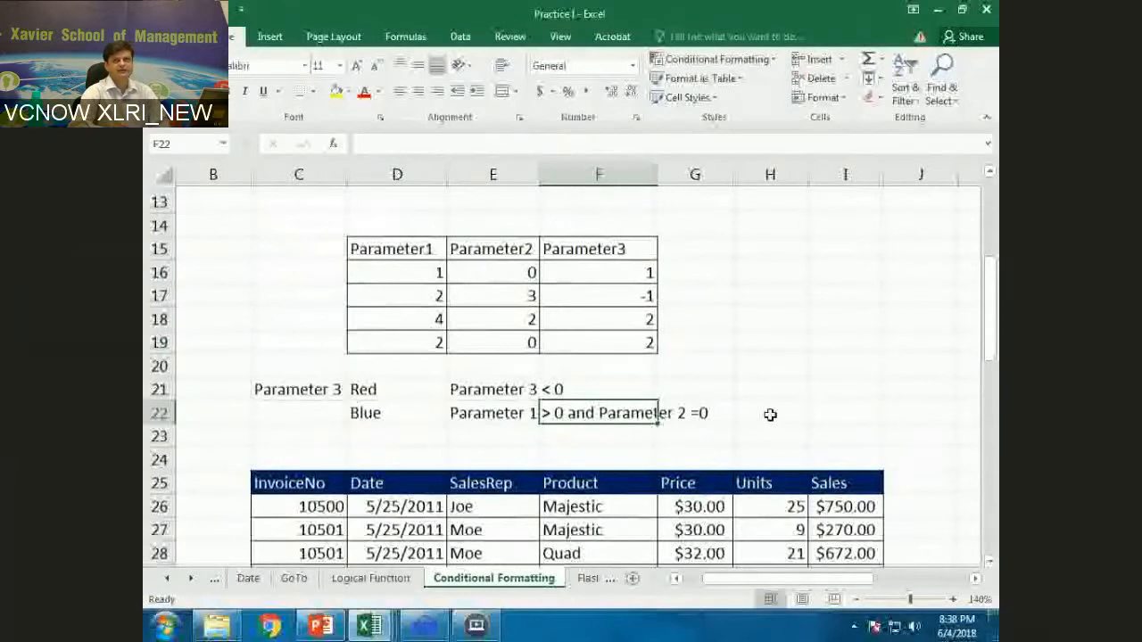
pyautogui.scroll(1, 616, 405)
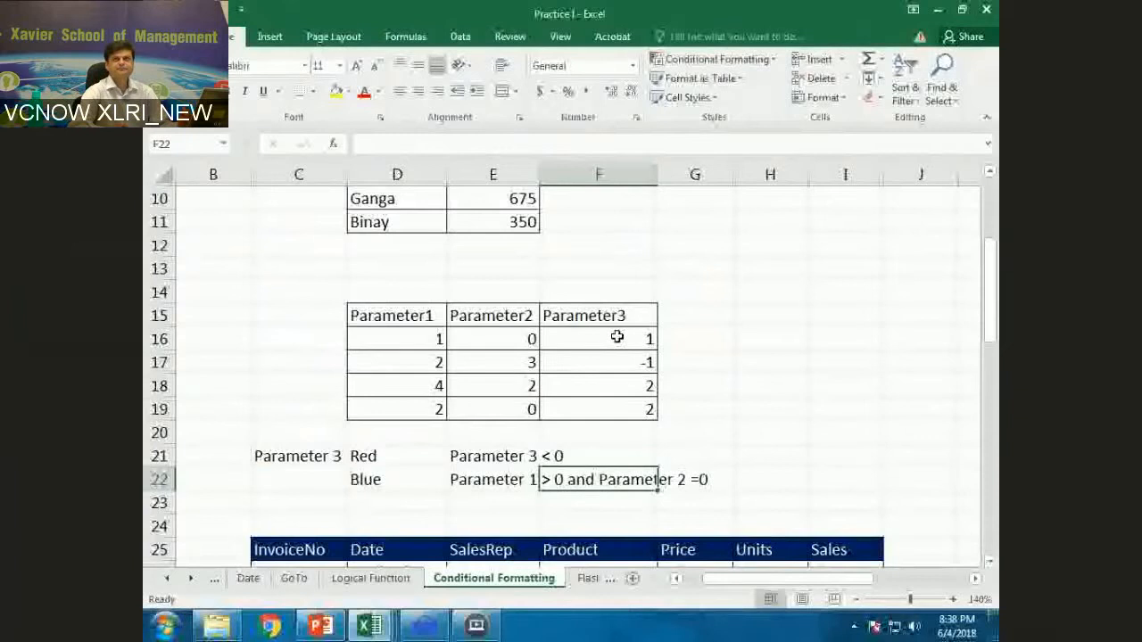
pyautogui.moveTo(615, 335); pyautogui.dragTo(609, 411)
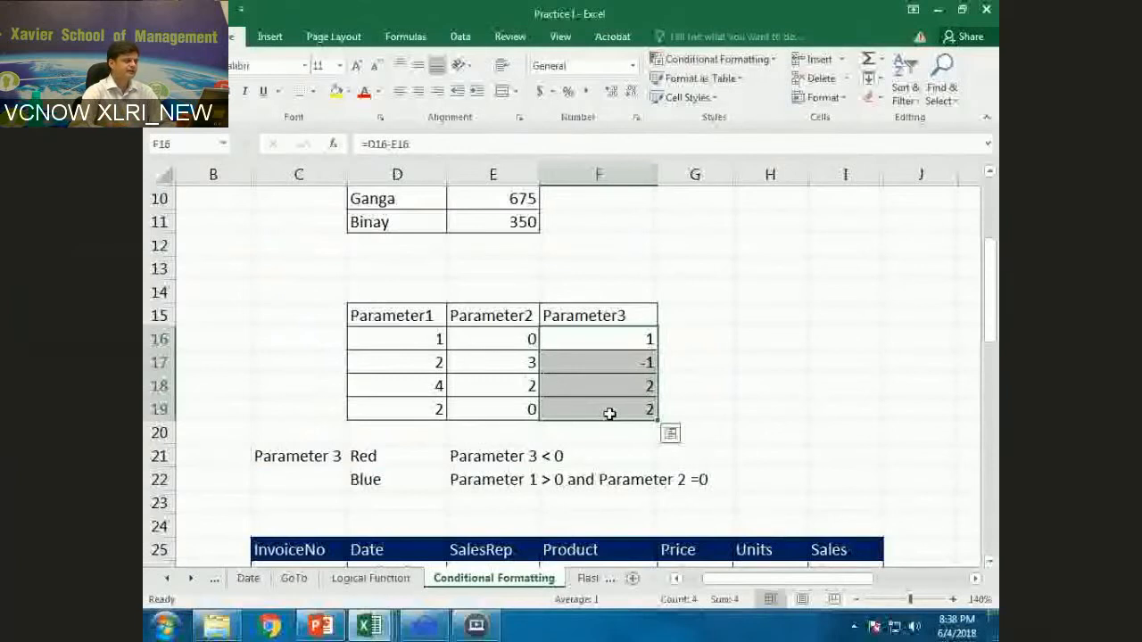
pyautogui.click(775, 65)
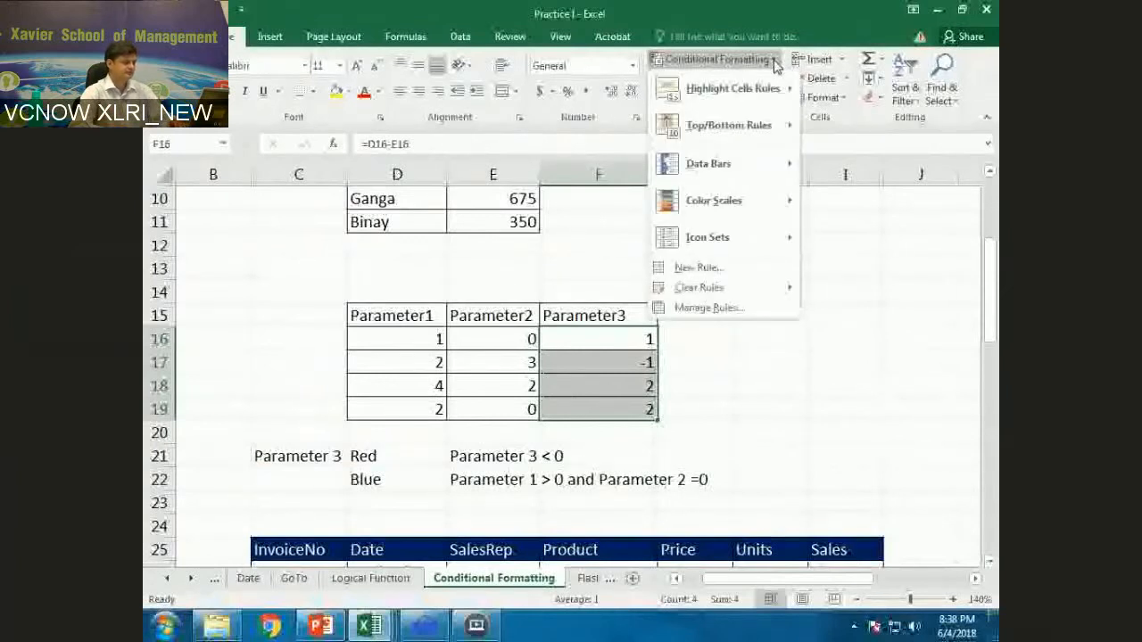
pyautogui.moveTo(731, 89)
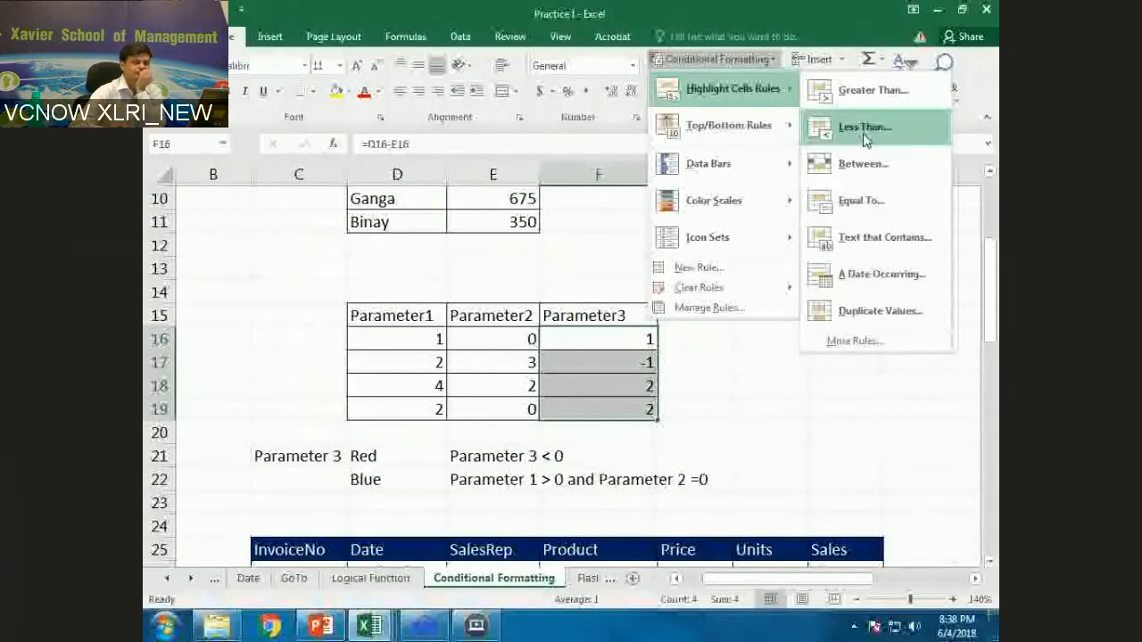
pyautogui.click(863, 131)
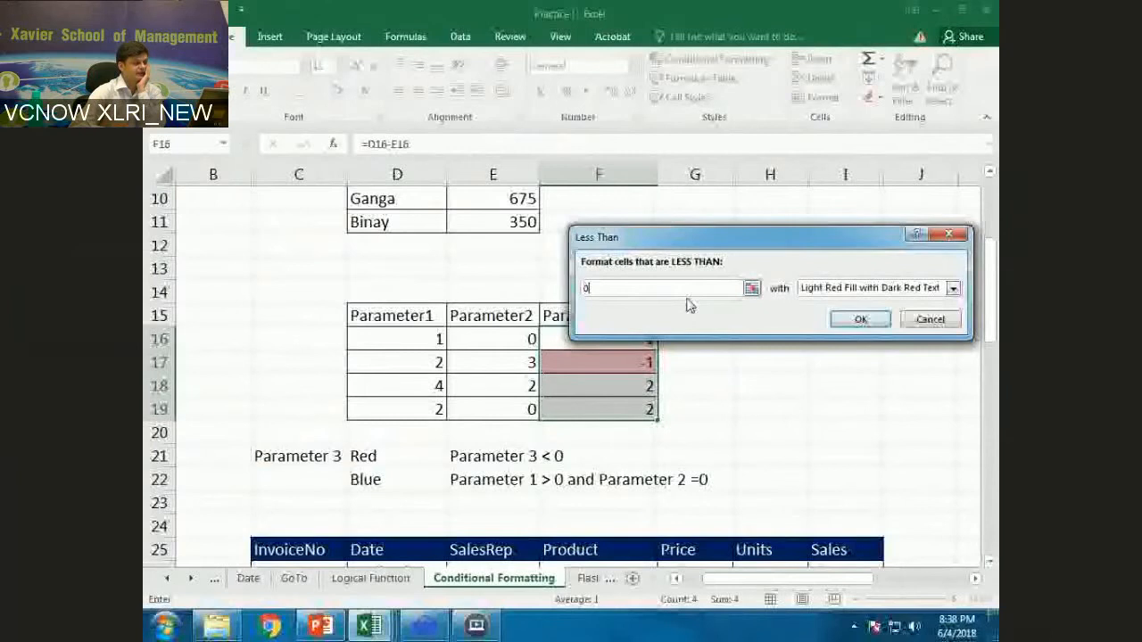
pyautogui.moveTo(802, 244); pyautogui.dragTo(777, 120)
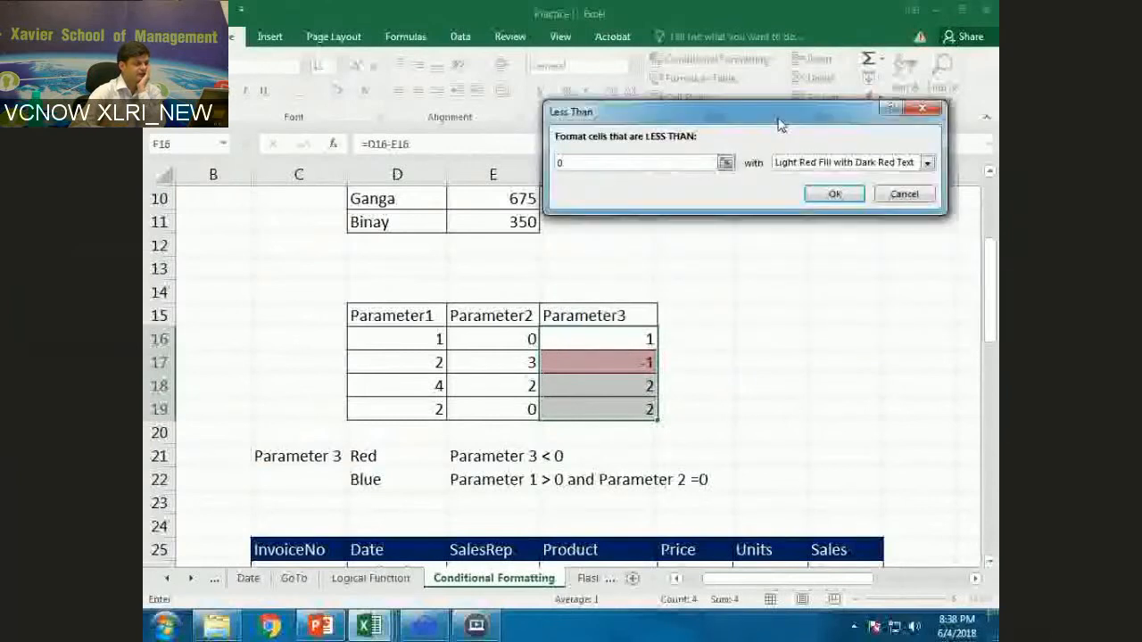
pyautogui.moveTo(777, 123); pyautogui.dragTo(749, 123)
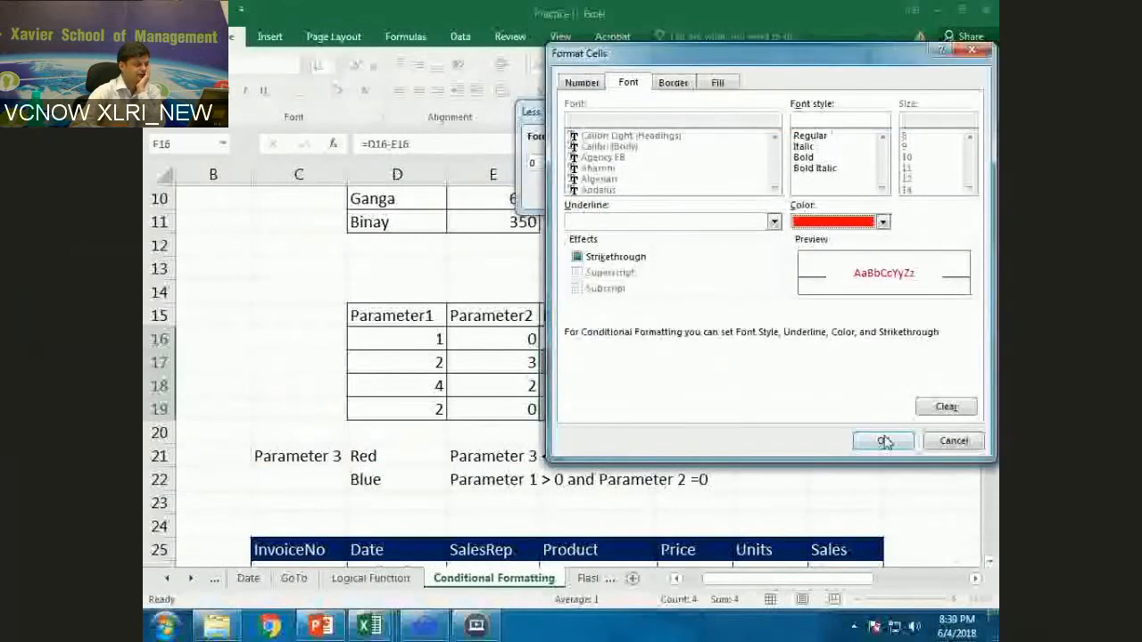
pyautogui.click(882, 441)
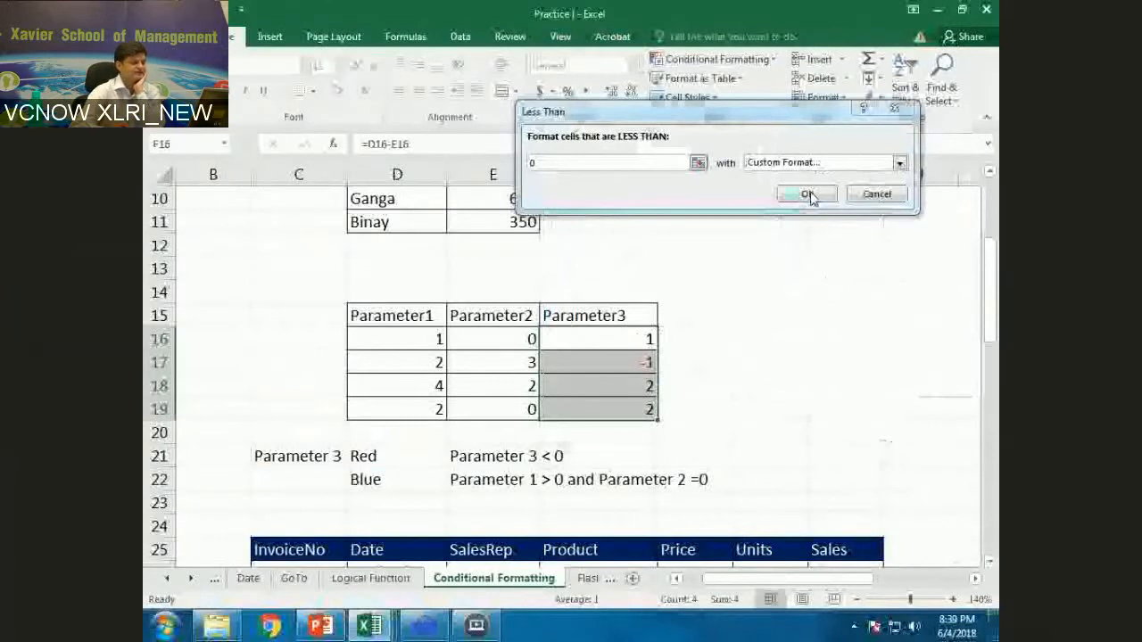
pyautogui.click(809, 193)
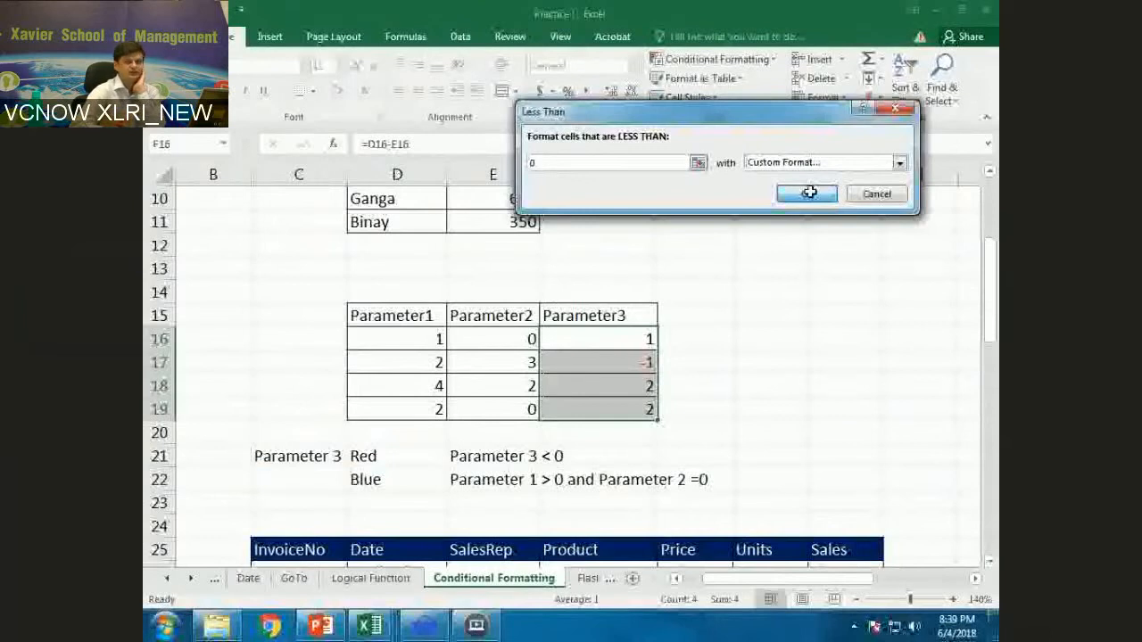
pyautogui.click(615, 363)
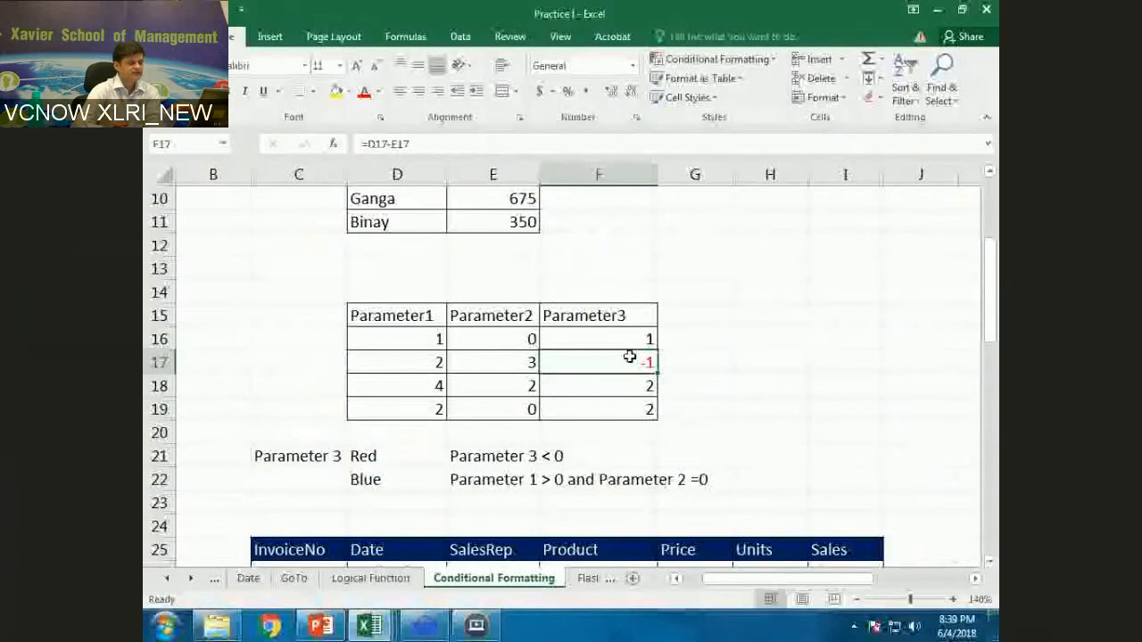
# Start a formula-based conditional formatting rule for the Parameter3 values in F16:F19, beginning its formula with =AND(
pyautogui.moveTo(629, 340); pyautogui.dragTo(629, 408)
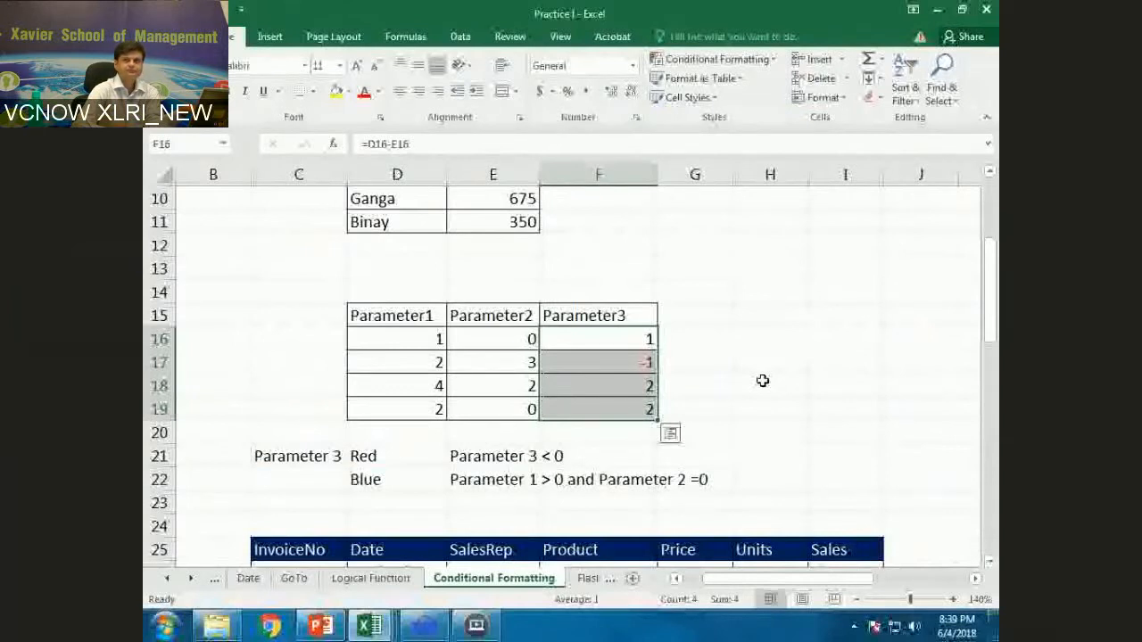
pyautogui.click(716, 59)
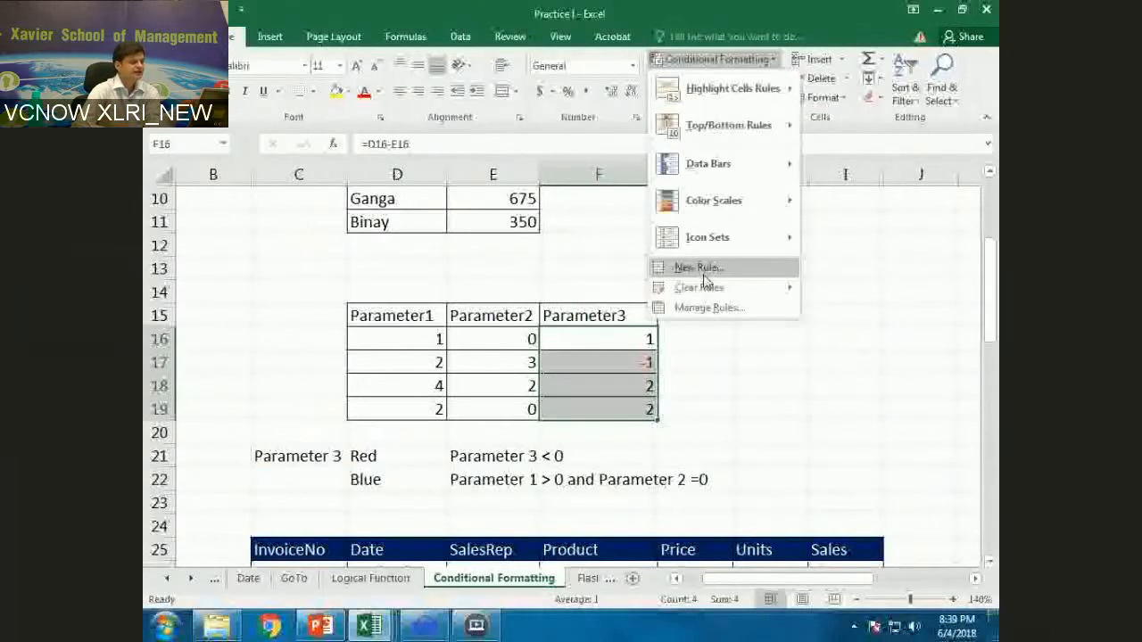
pyautogui.click(702, 269)
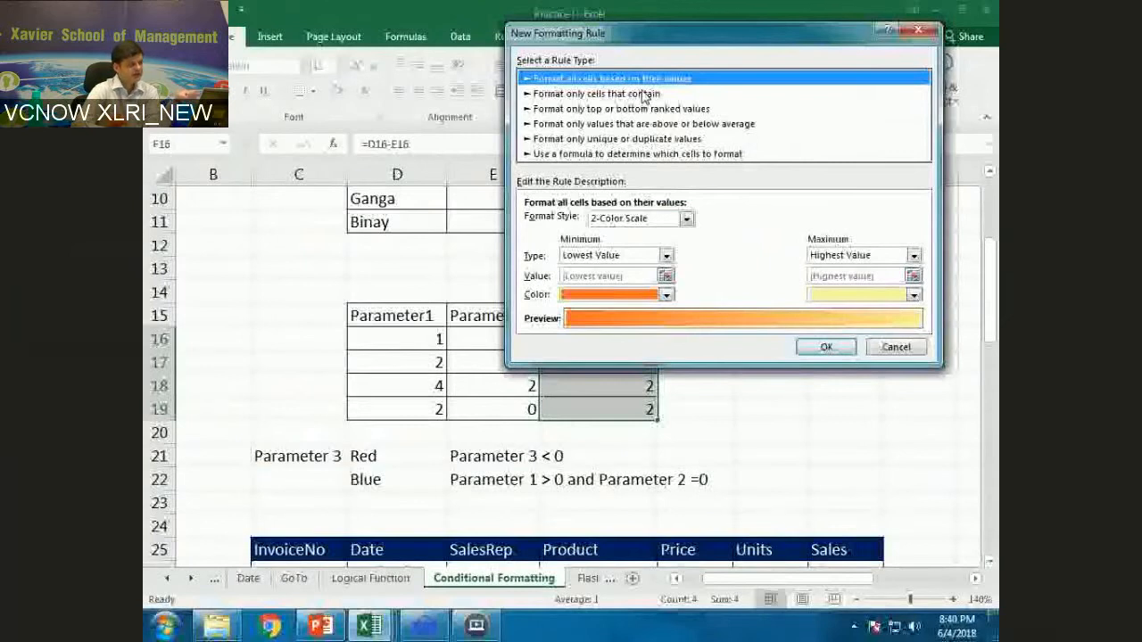
pyautogui.click(658, 153)
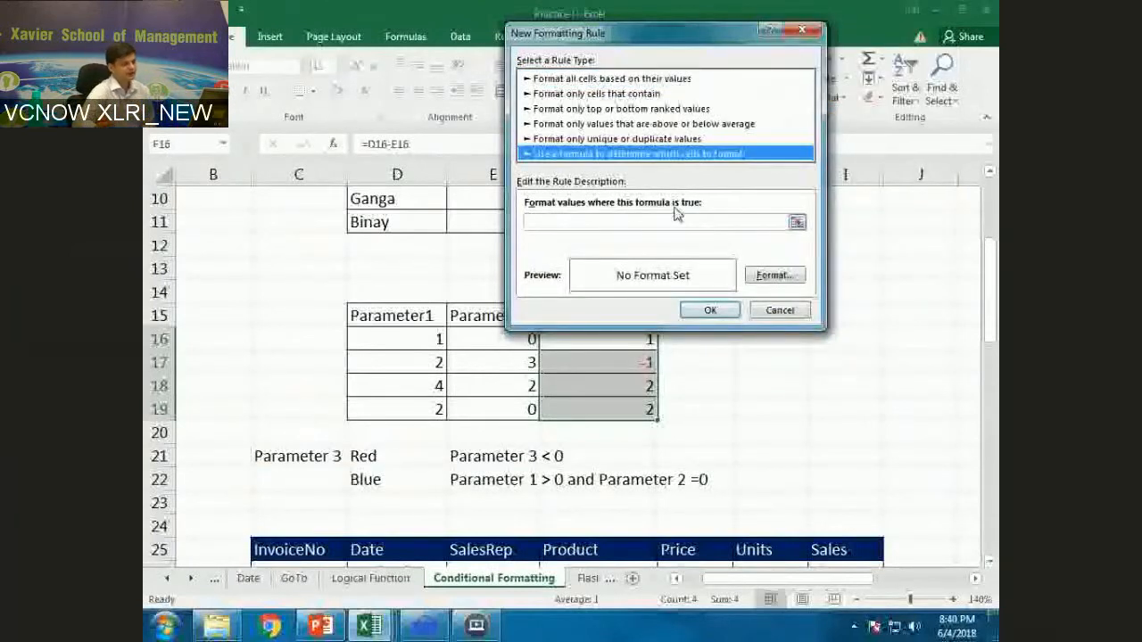
pyautogui.click(630, 221)
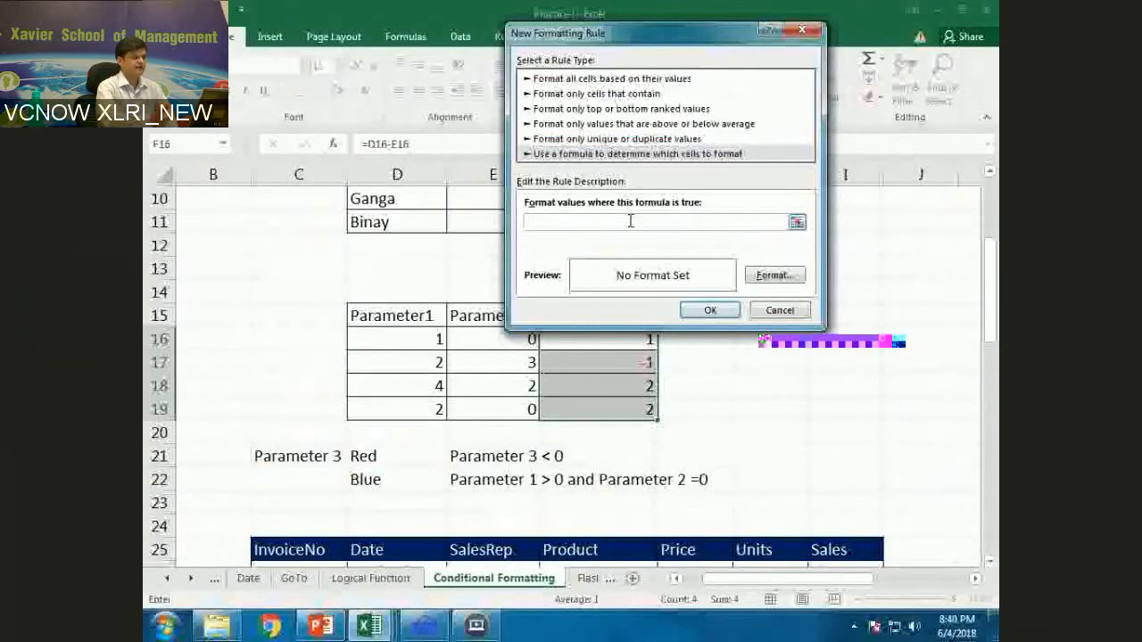
pyautogui.write('=')
pyautogui.moveTo(628, 36); pyautogui.dragTo(630, 18)
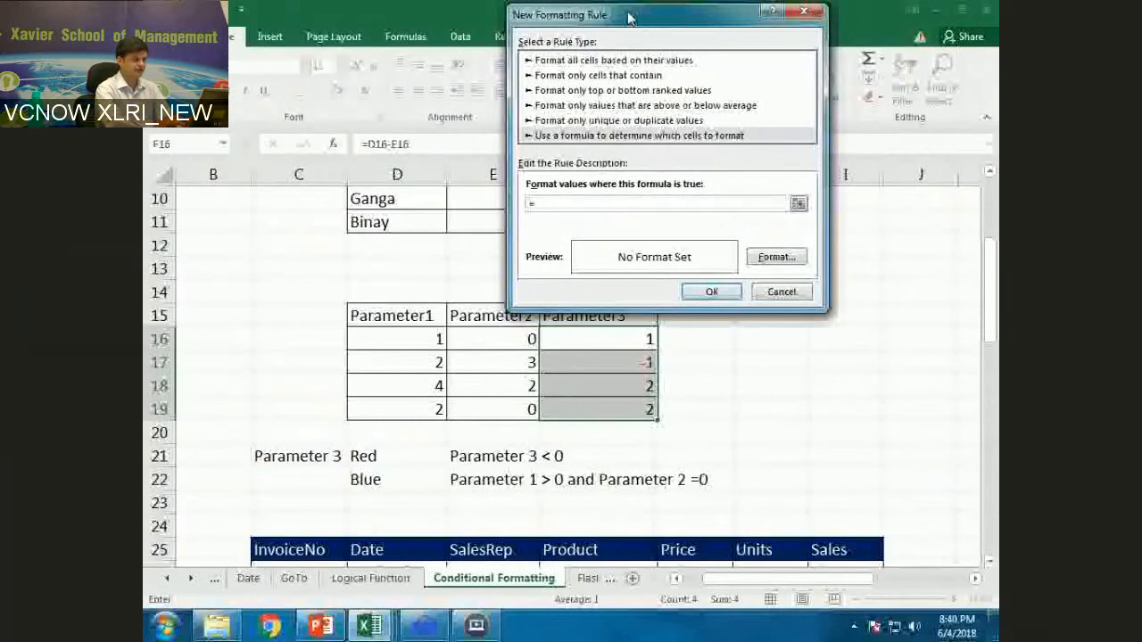
pyautogui.moveTo(630, 18); pyautogui.dragTo(630, 24)
pyautogui.write('AND(')
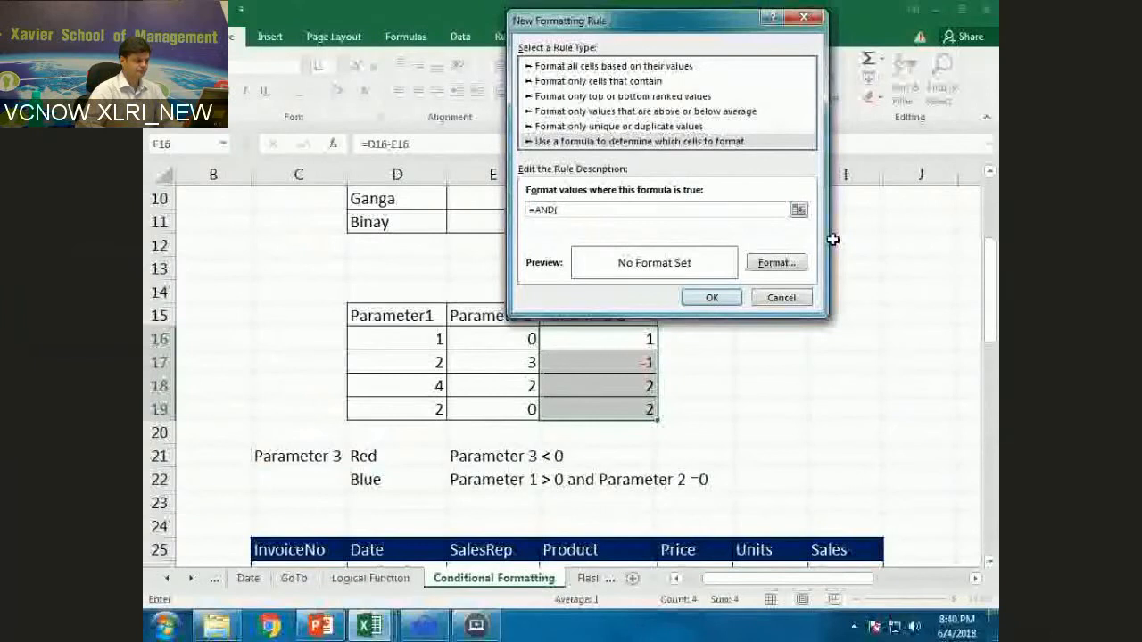
# Dismiss the screen clipping and launch the Windows Magnifier to enlarge the rule formula
pyautogui.press('super+s')
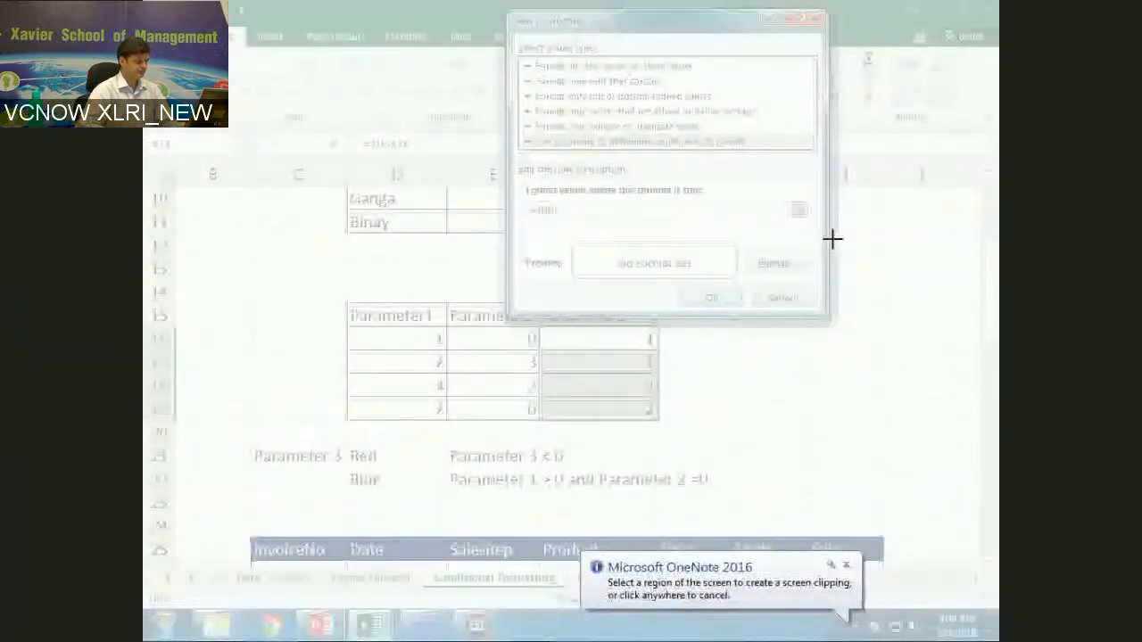
pyautogui.click(867, 501)
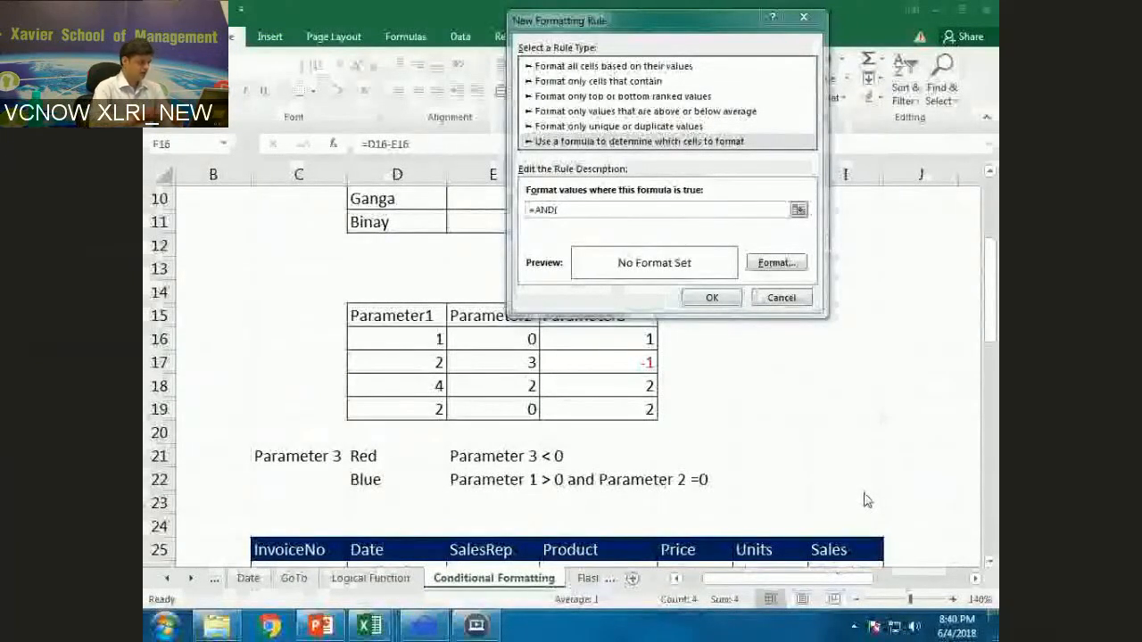
pyautogui.click(156, 632)
pyautogui.write('magni')
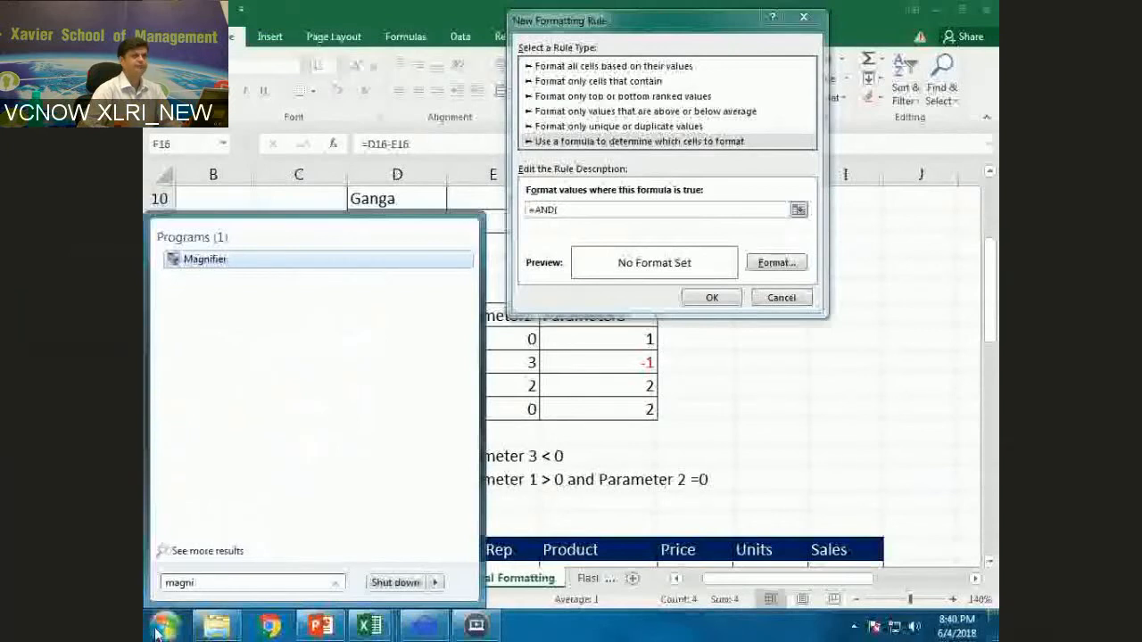
pyautogui.press('Return')
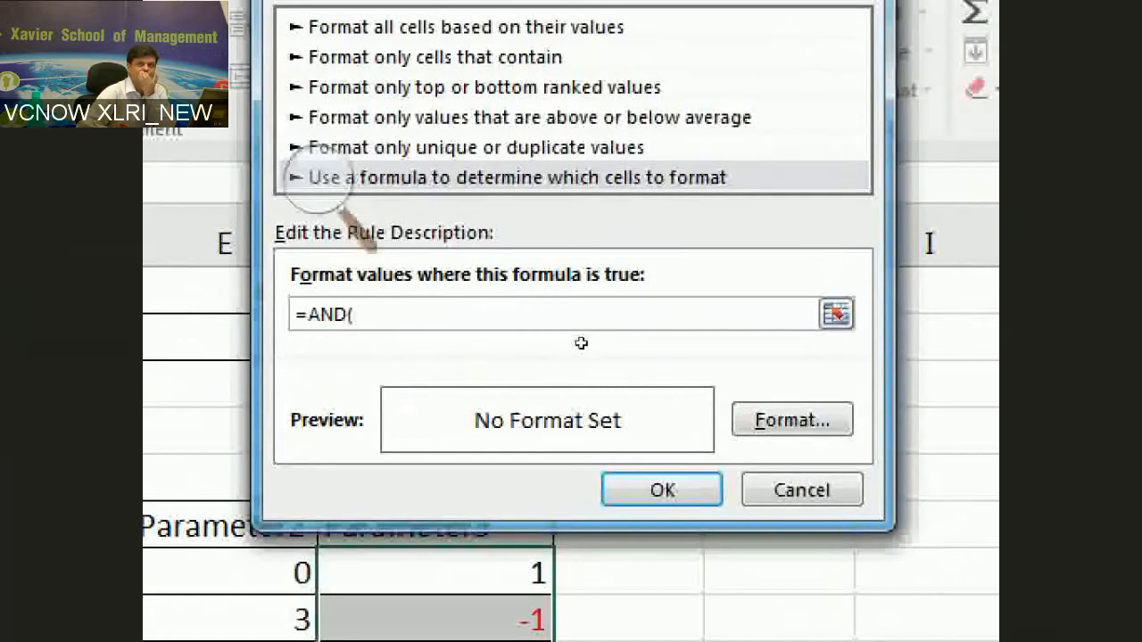
# Complete the rule formula as =AND($D16>0,$E16=0), keeping only the column references absolute
pyautogui.click(251, 339)
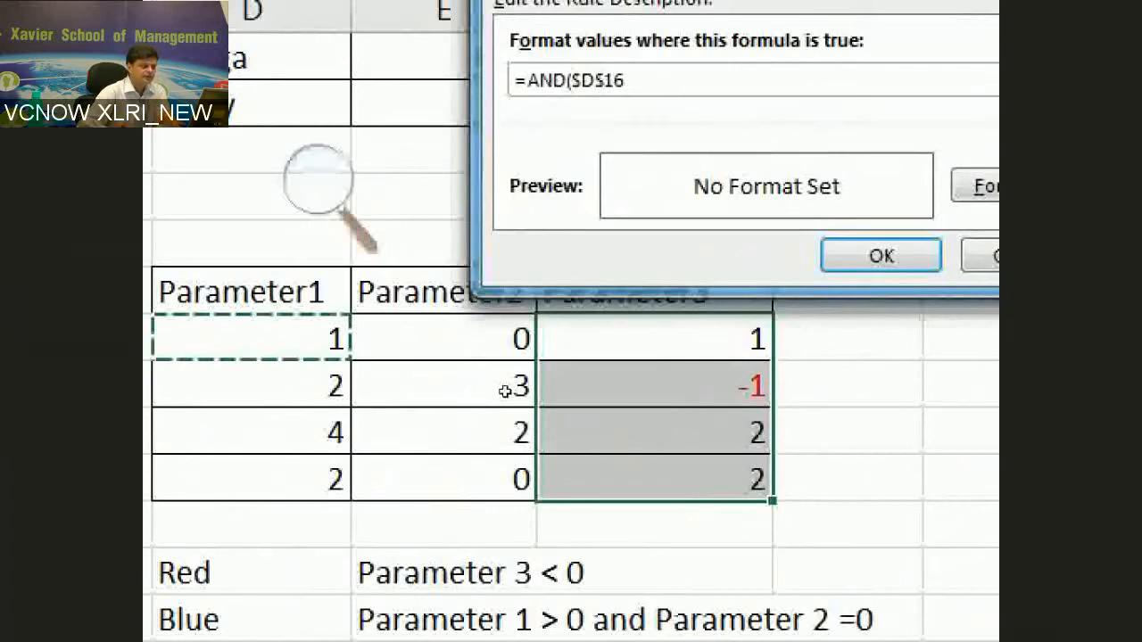
pyautogui.click(606, 81)
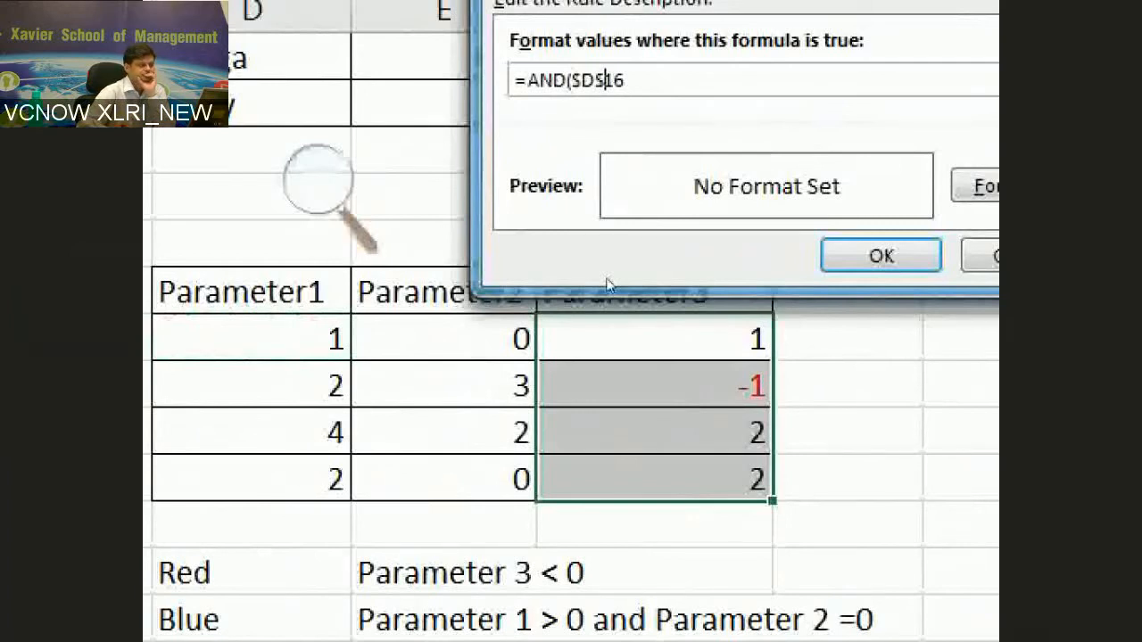
pyautogui.press('BackSpace')
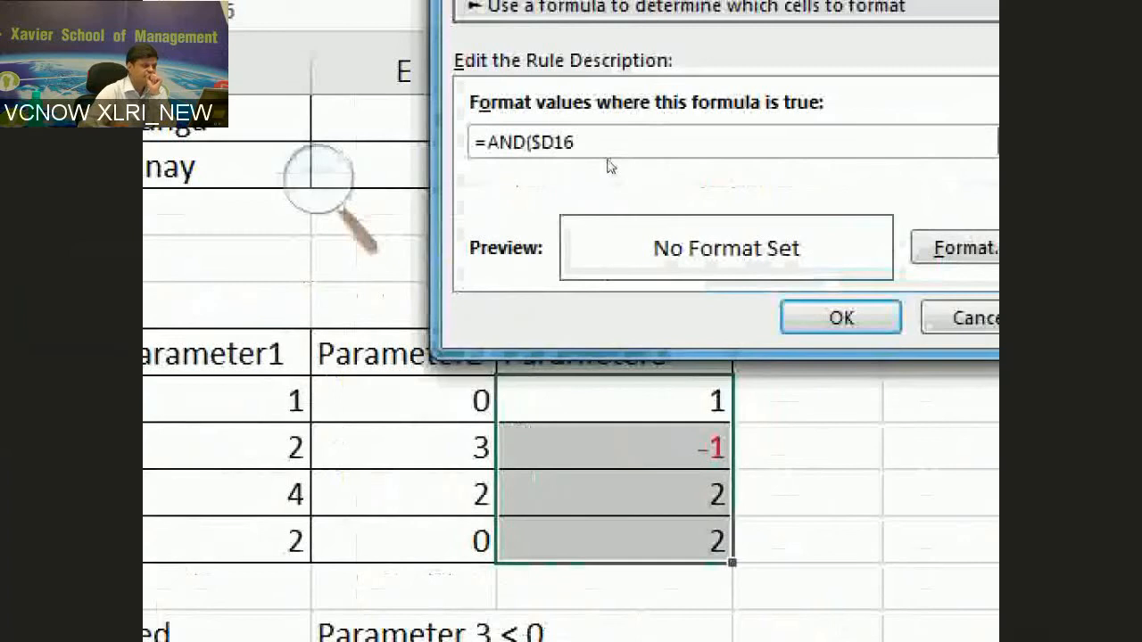
pyautogui.write('>0')
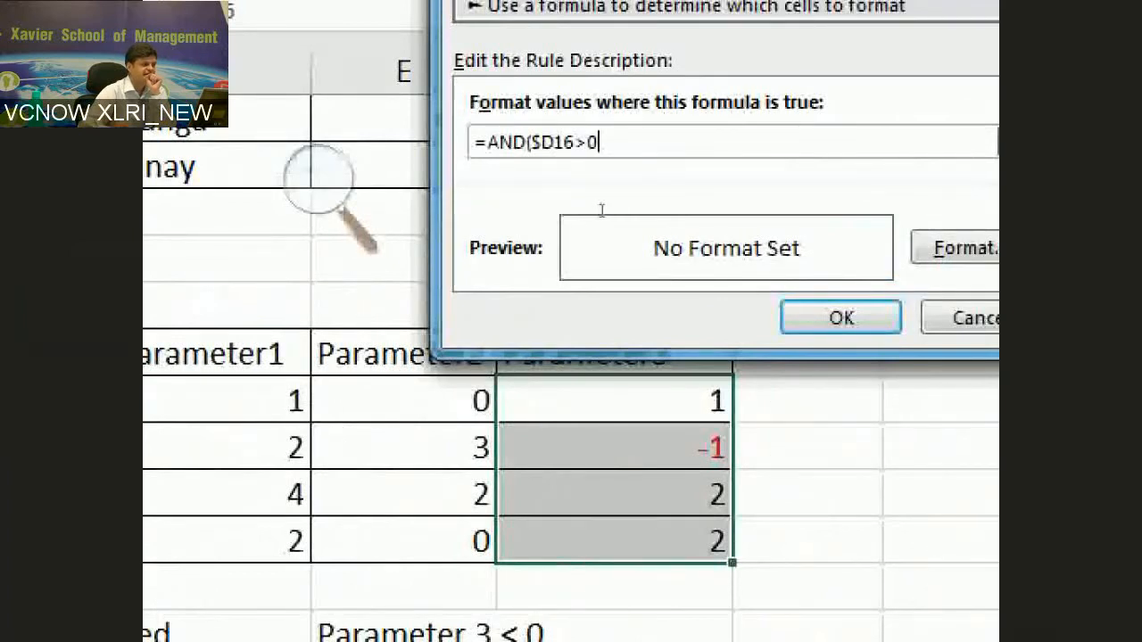
pyautogui.write(',')
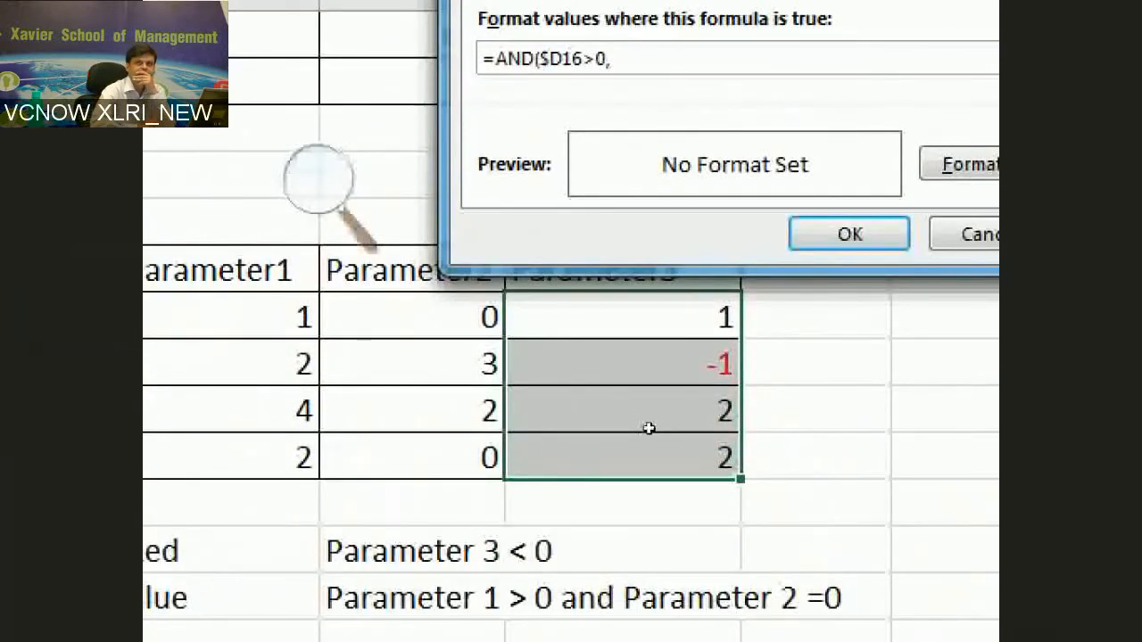
pyautogui.click(428, 318)
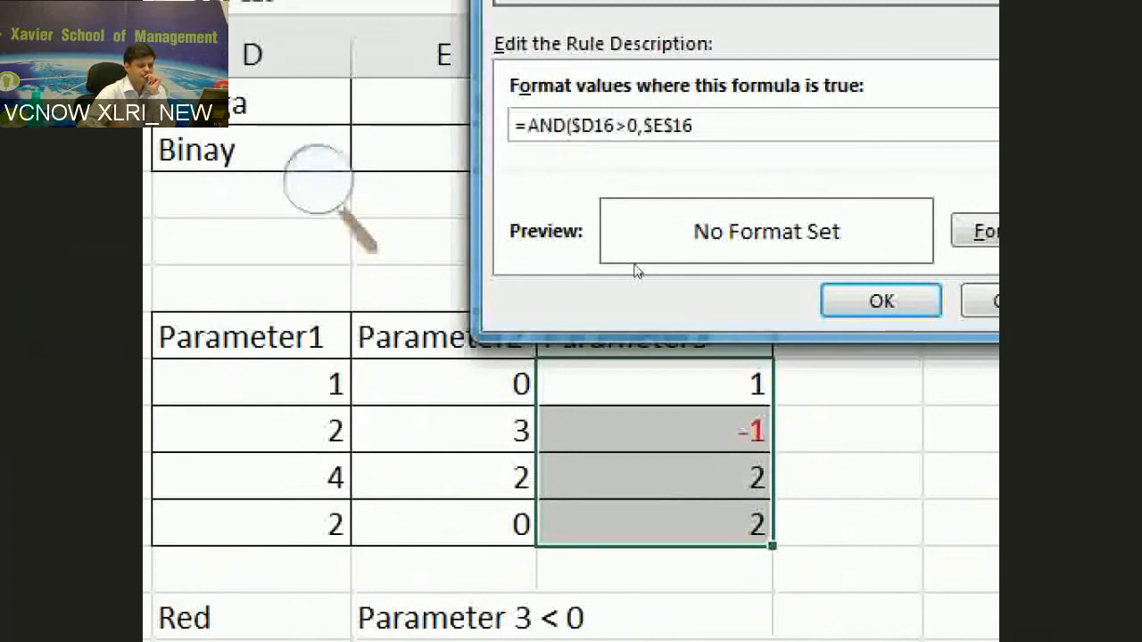
# Give the formula rule a light blue font color and apply it to the Parameter3 values
pyautogui.click(982, 231)
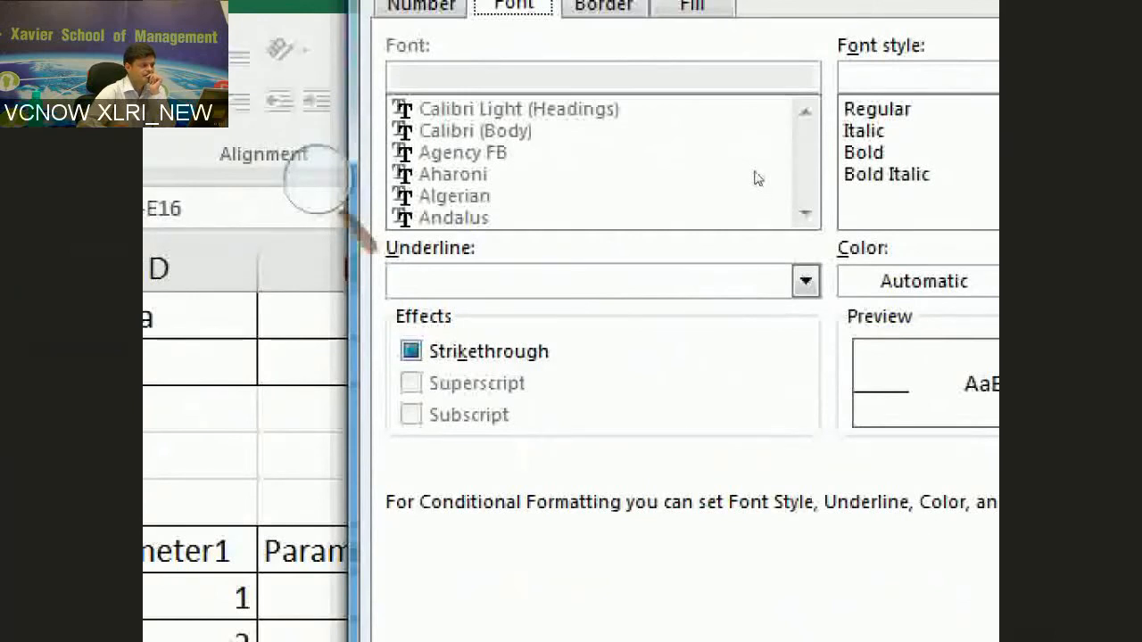
pyautogui.click(924, 281)
pyautogui.click(905, 367)
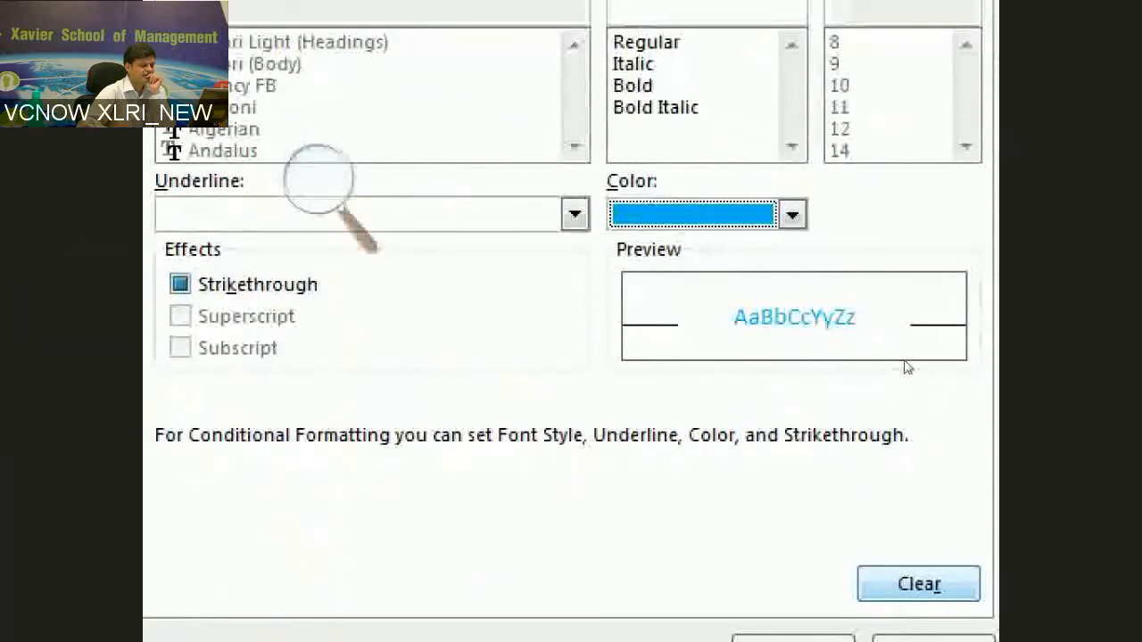
pyautogui.press('Return')
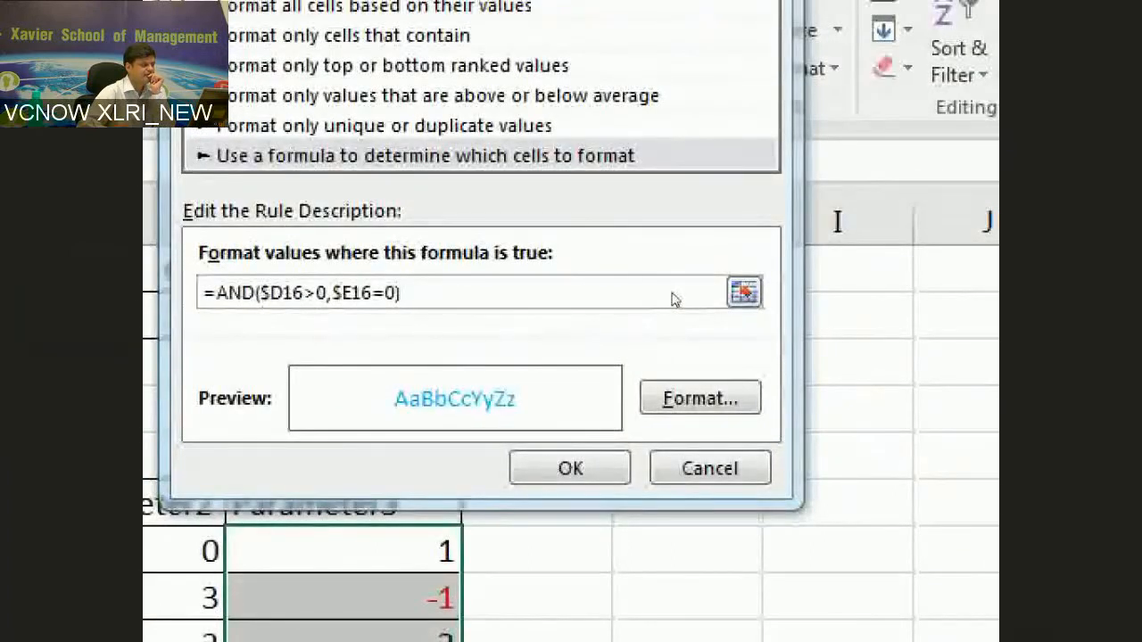
pyautogui.click(570, 468)
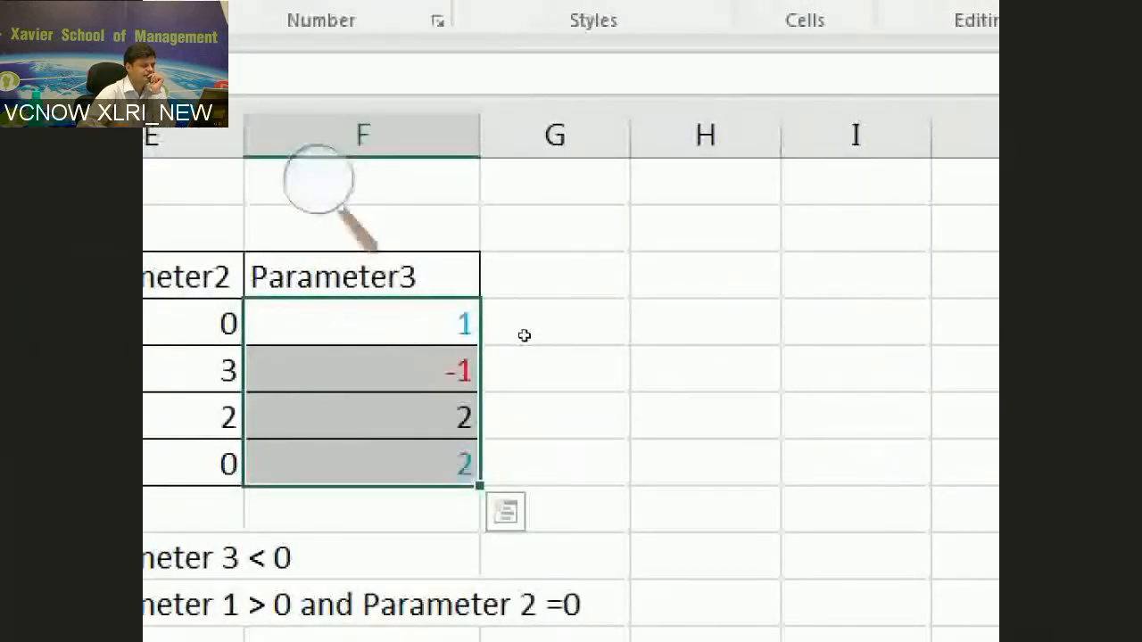
# Reset the Magnifier to 100% and deselect the Parameter3 values by selecting cell H18
pyautogui.click(319, 178)
pyautogui.click(542, 214)
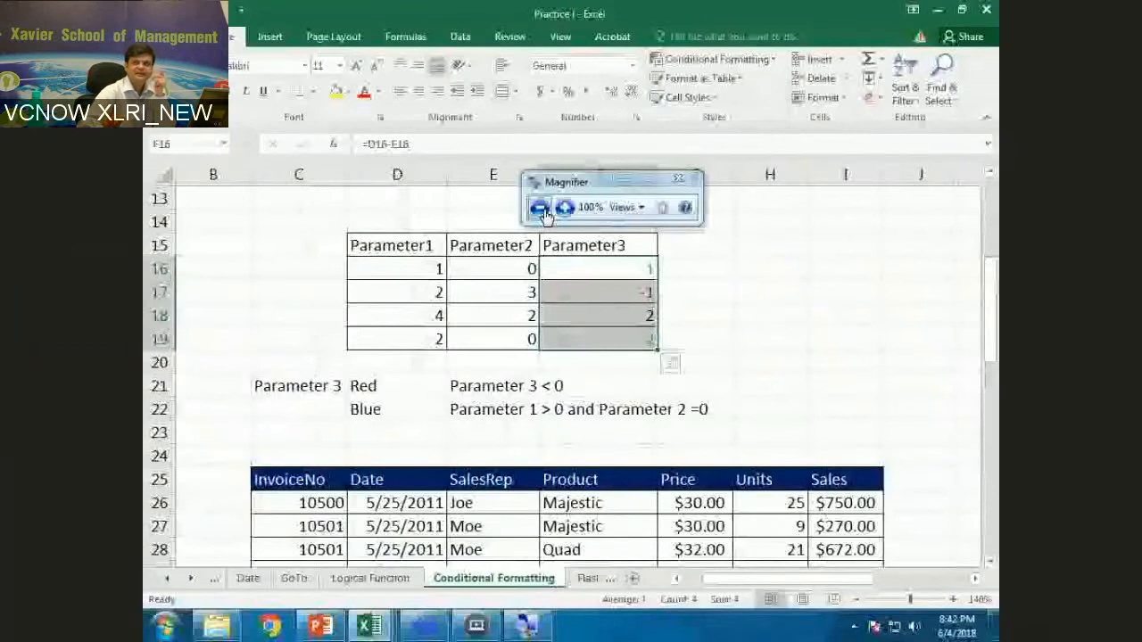
pyautogui.click(772, 315)
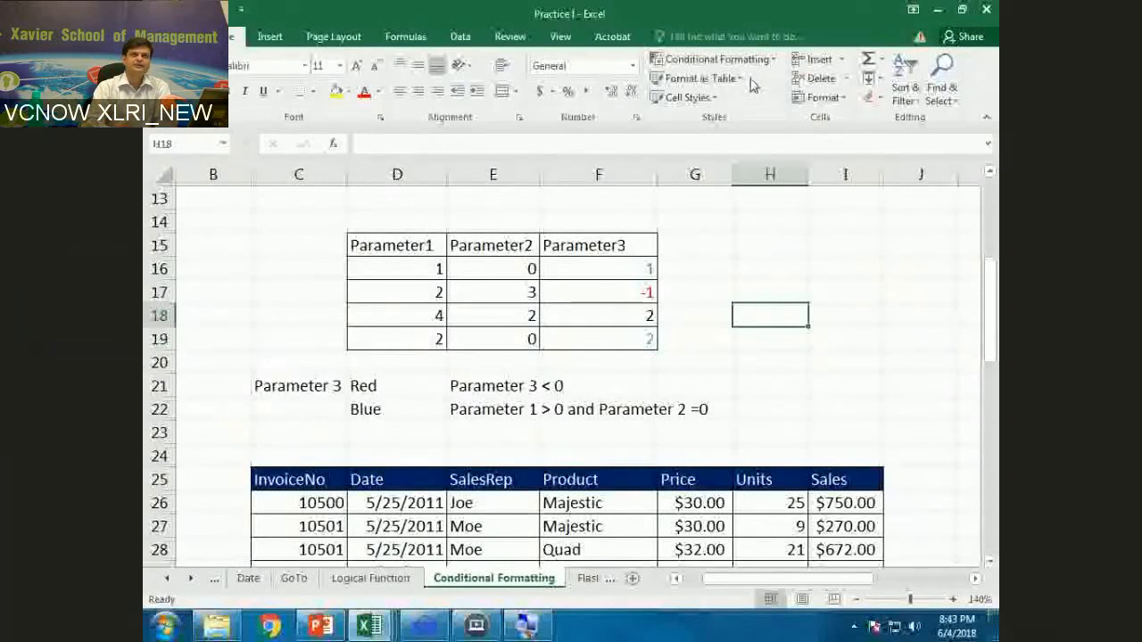
# Review all conditional formatting rules of this worksheet, inspect the AND formula rule's definition, and leave it without editing
pyautogui.click(723, 59)
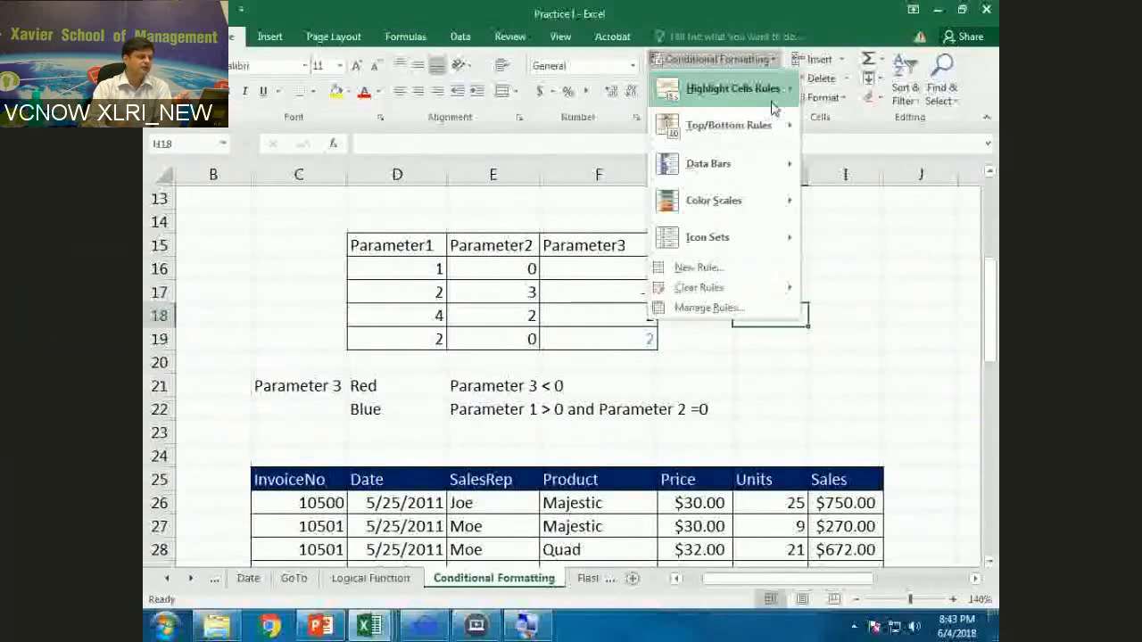
pyautogui.click(707, 307)
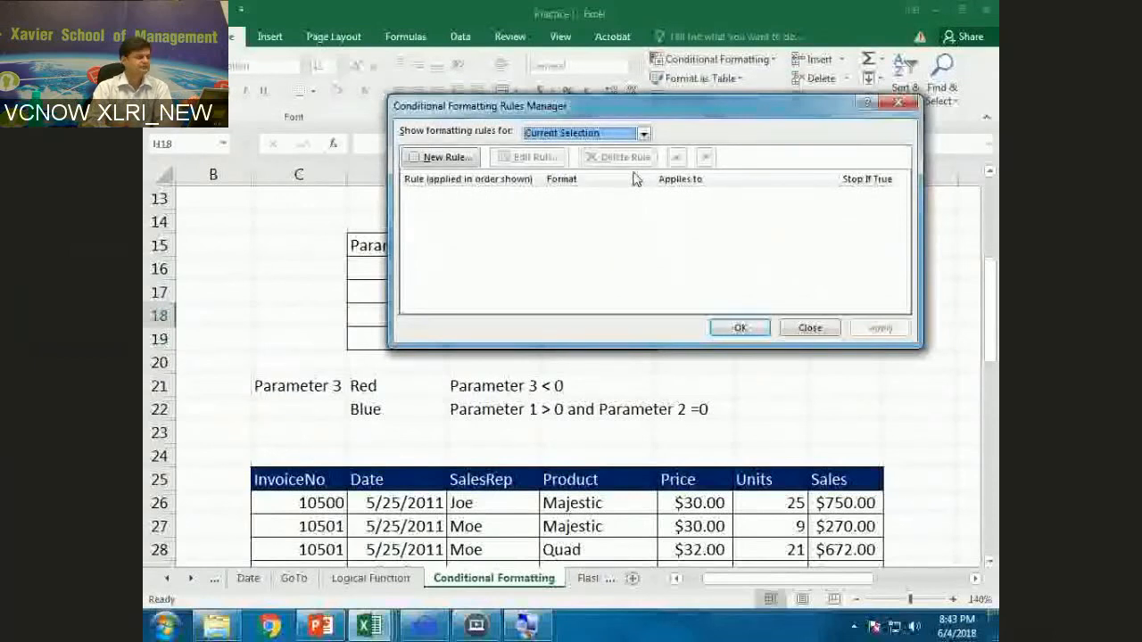
pyautogui.click(624, 133)
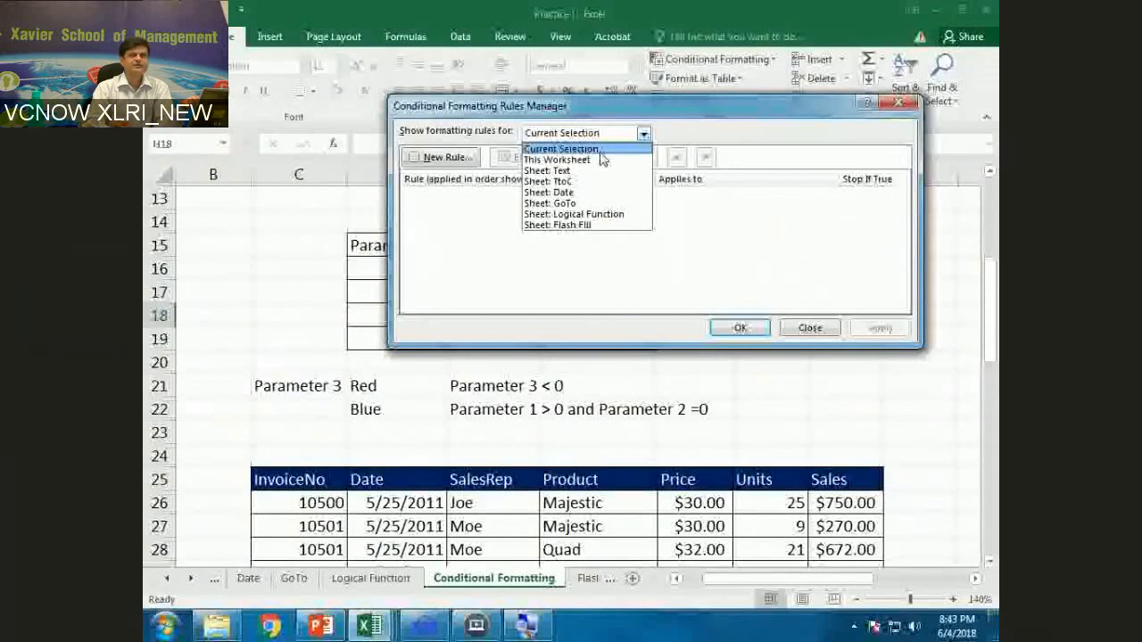
pyautogui.click(602, 159)
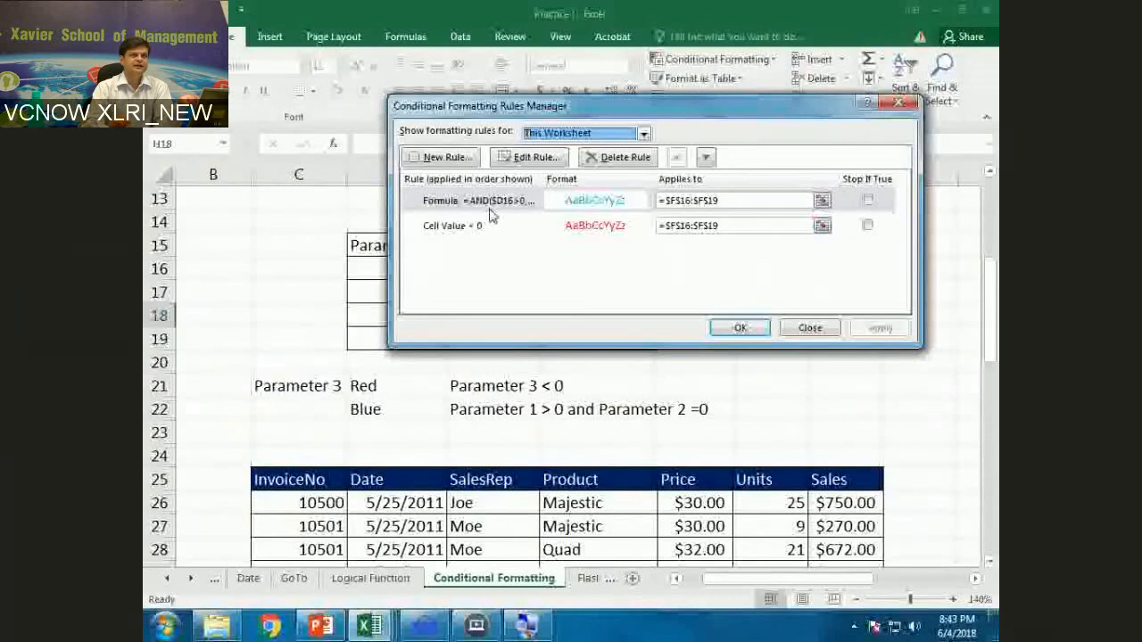
pyautogui.doubleClick(489, 214)
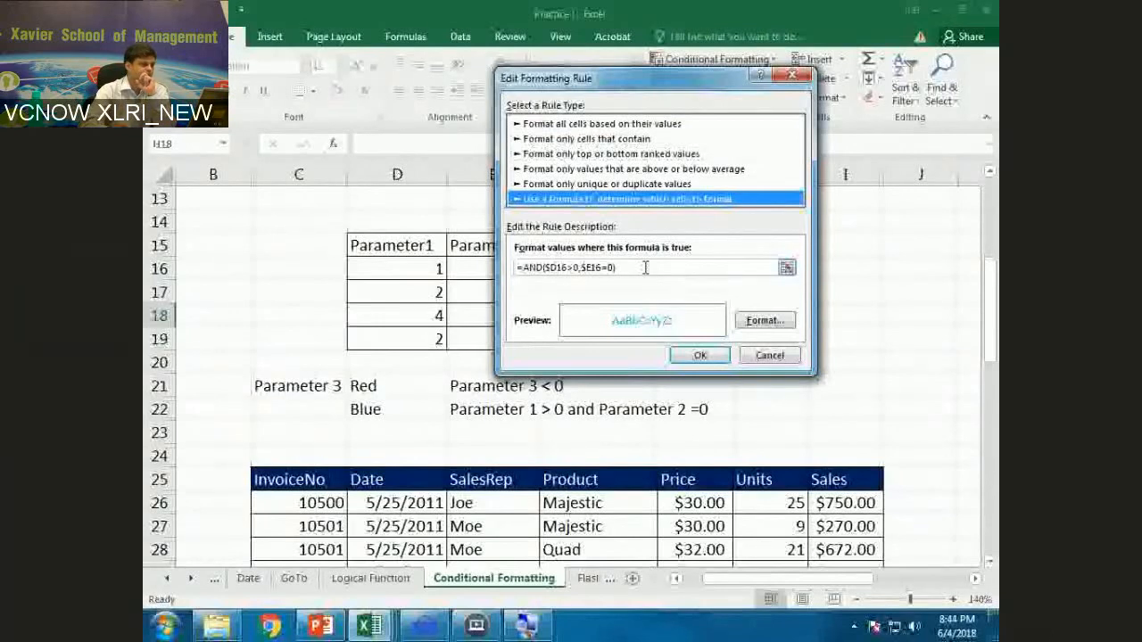
pyautogui.click(769, 355)
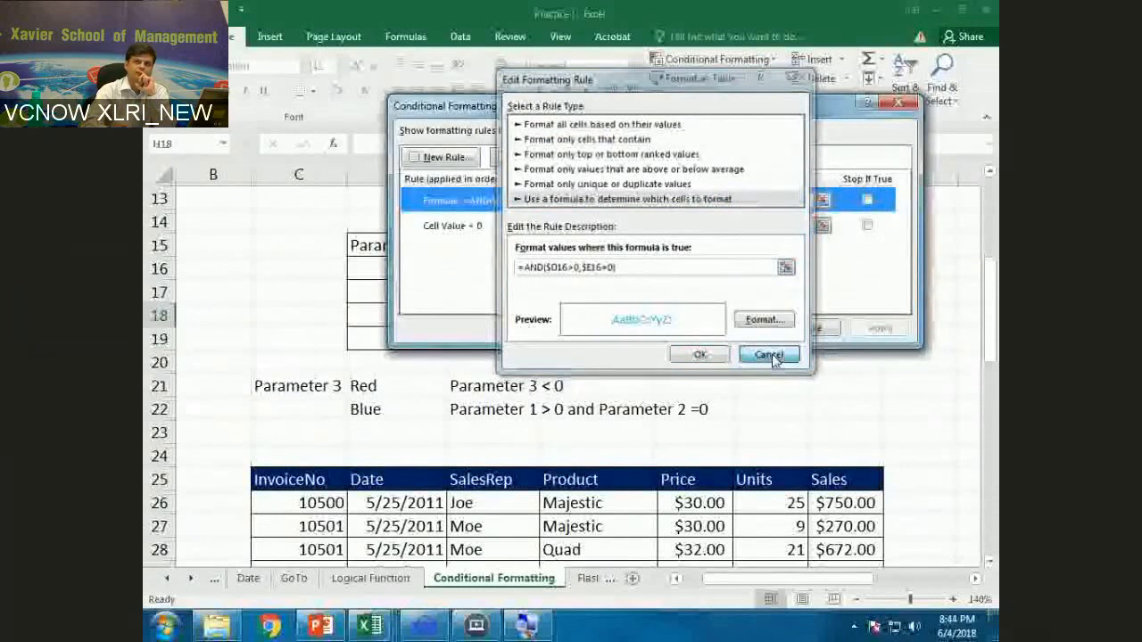